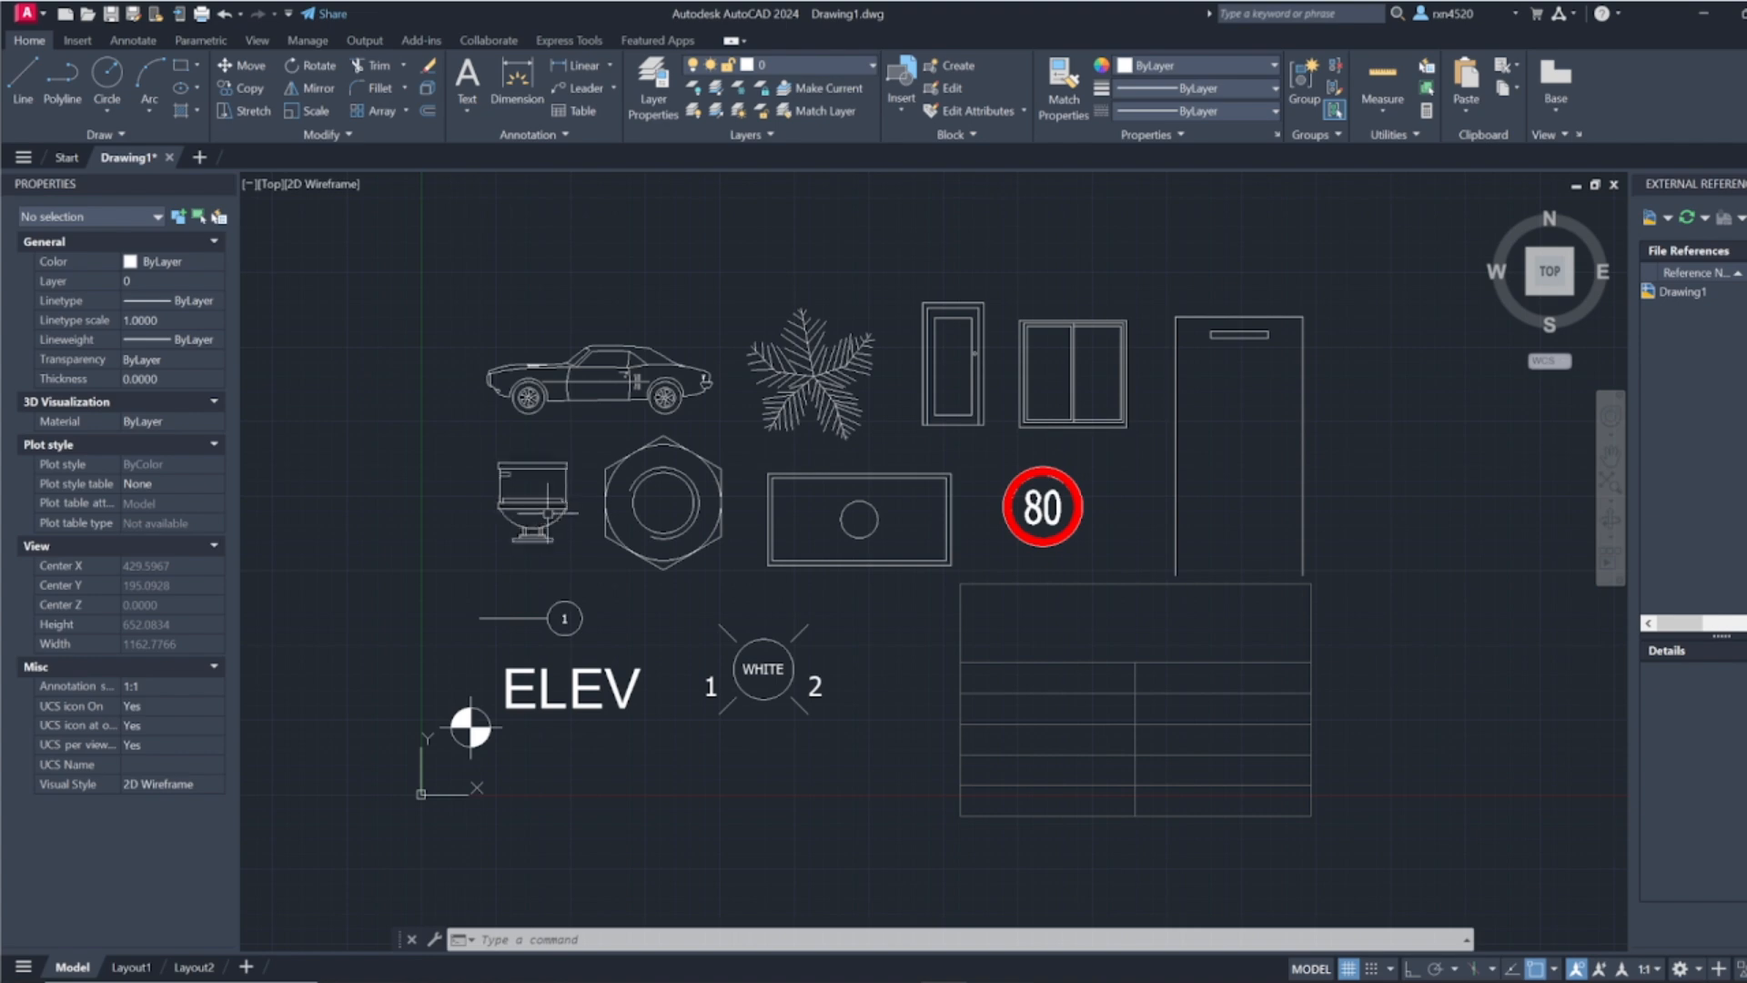
Step: Examine the sample blocks in the drawing, including the numbered tag, ELEV symbol, WHITE pilot light and empty table
scroll(547, 665, "up", 2)
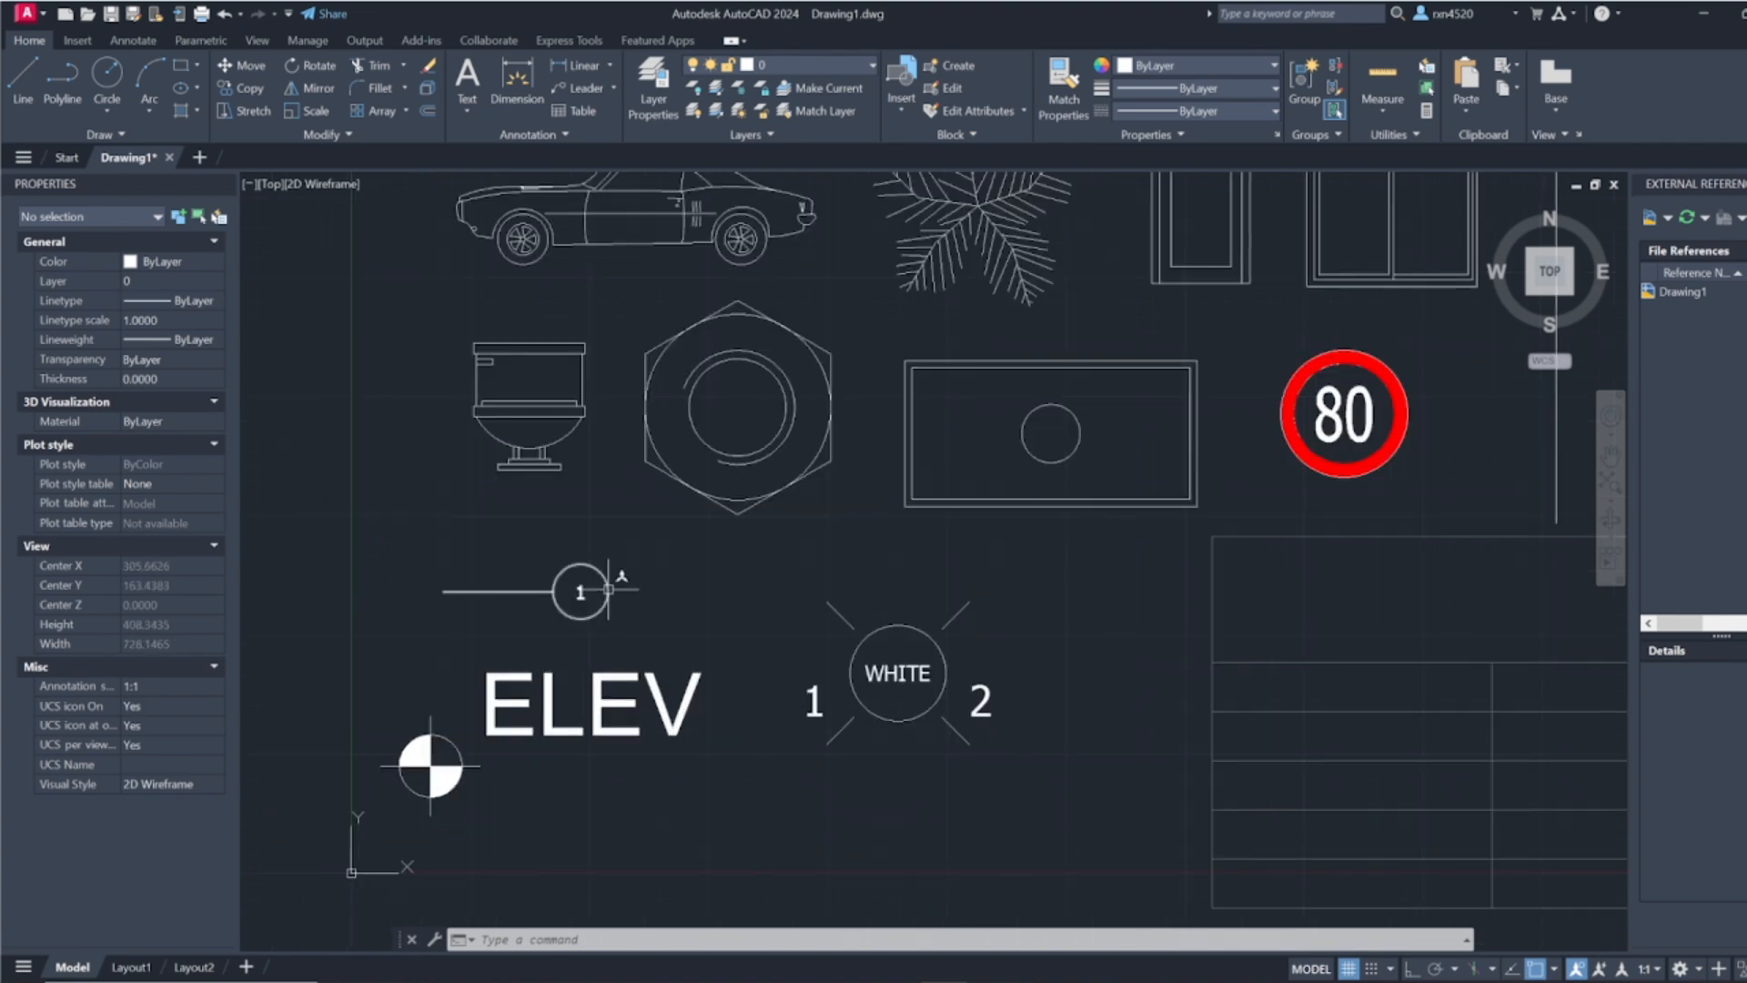
mouse_move(608, 590)
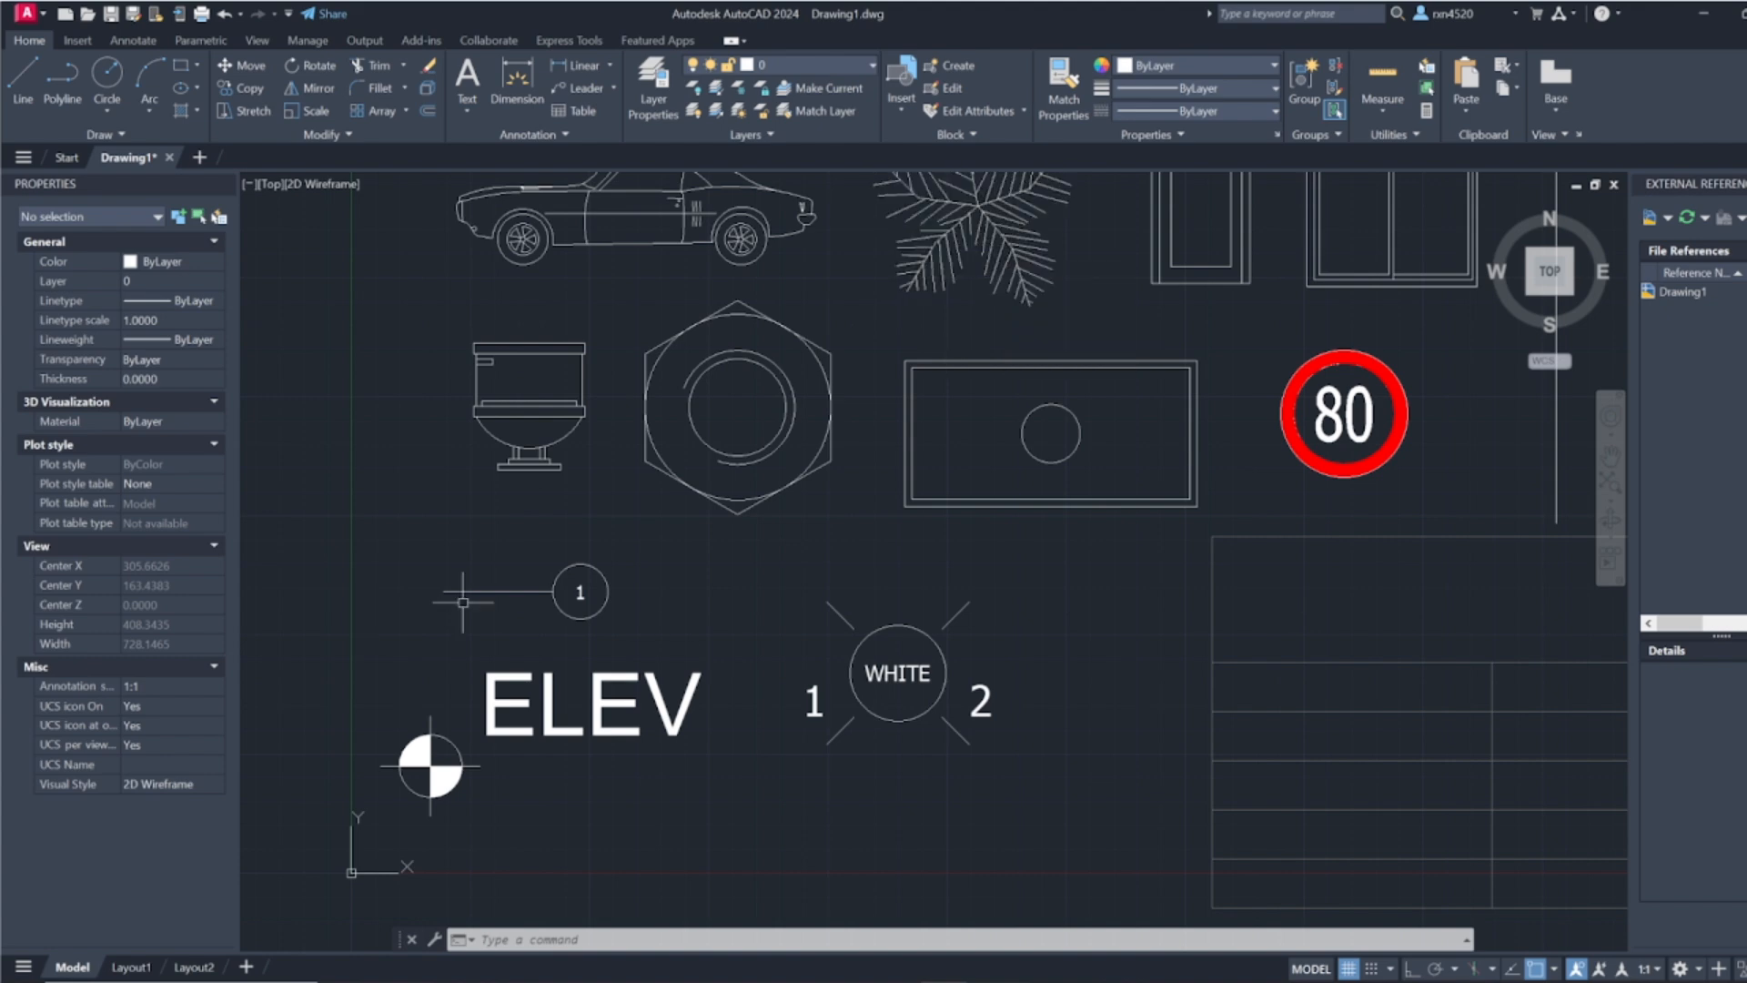
scroll(455, 605, "down", 2)
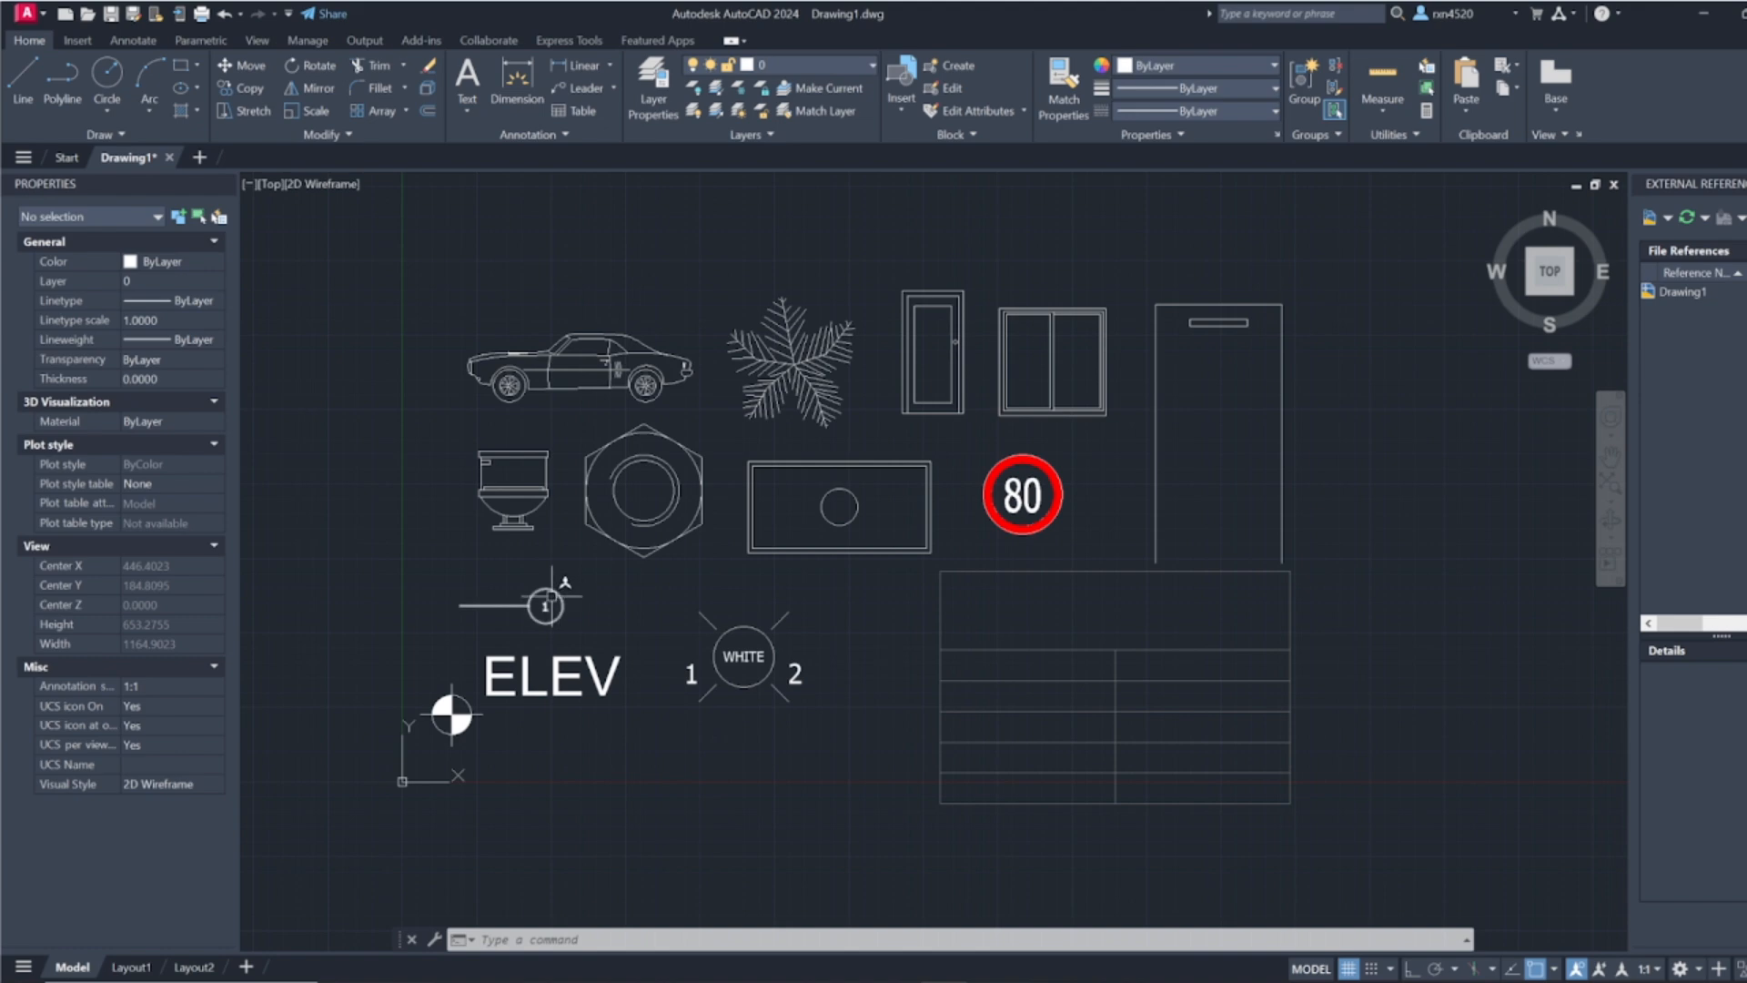
mouse_move(552, 597)
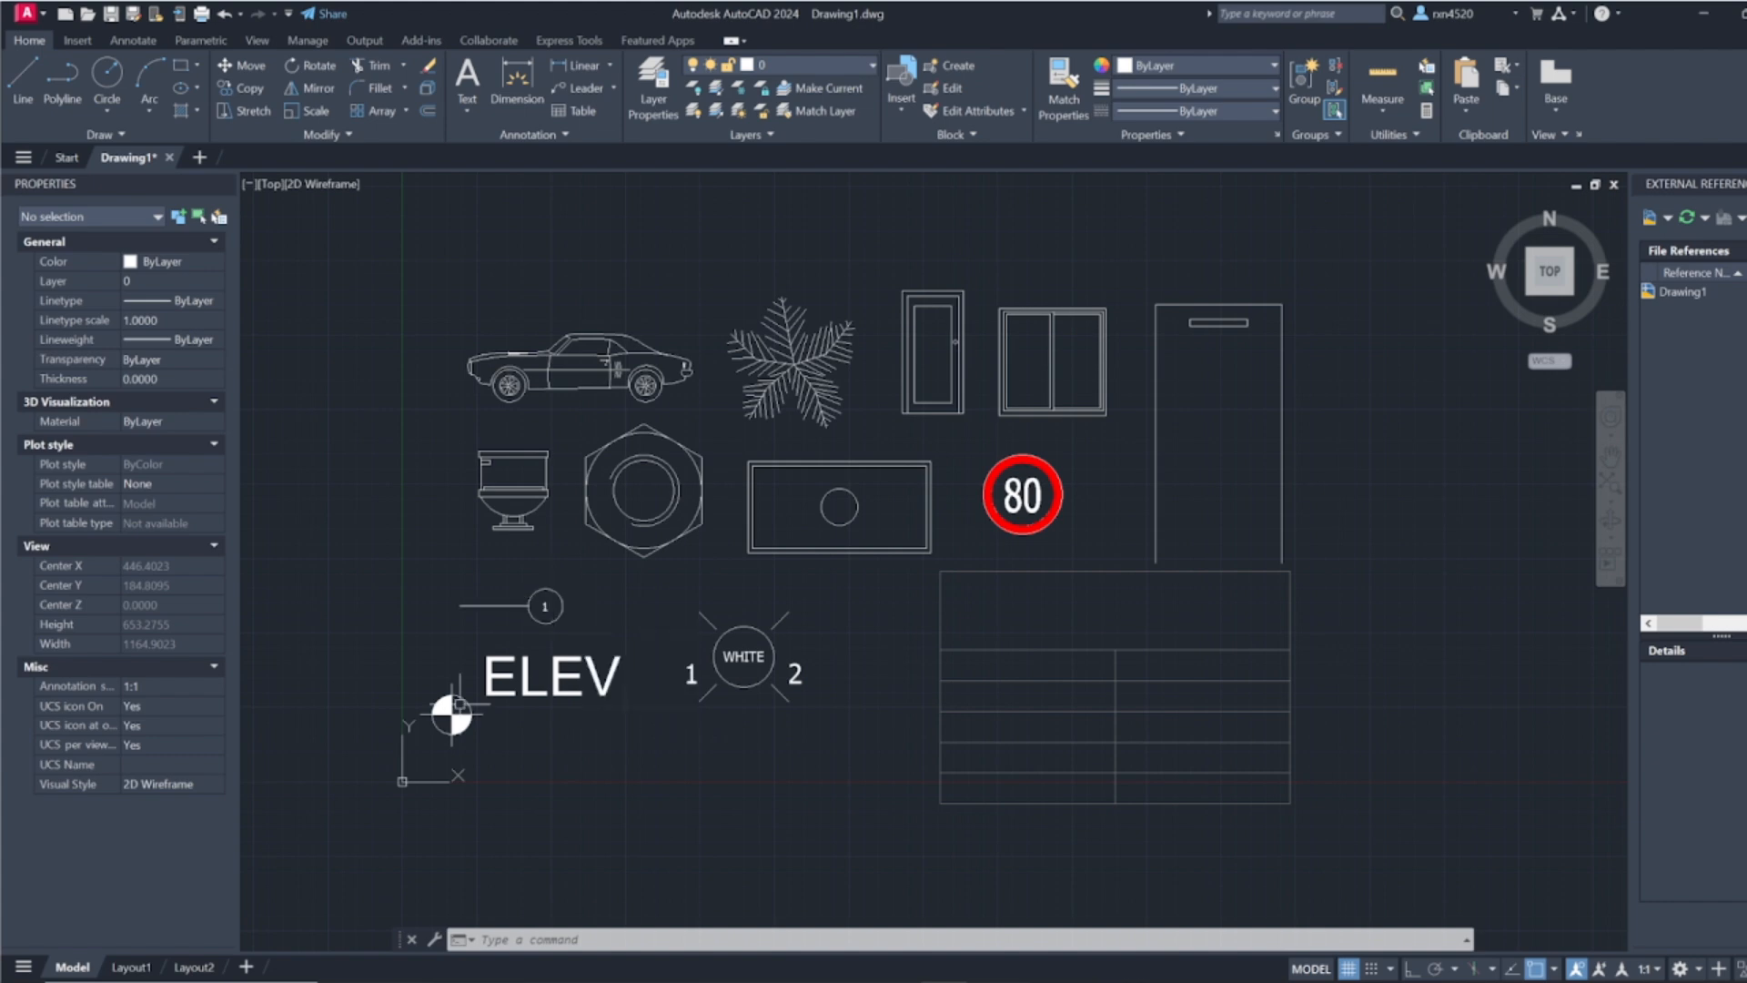
scroll(522, 729, "up", 2)
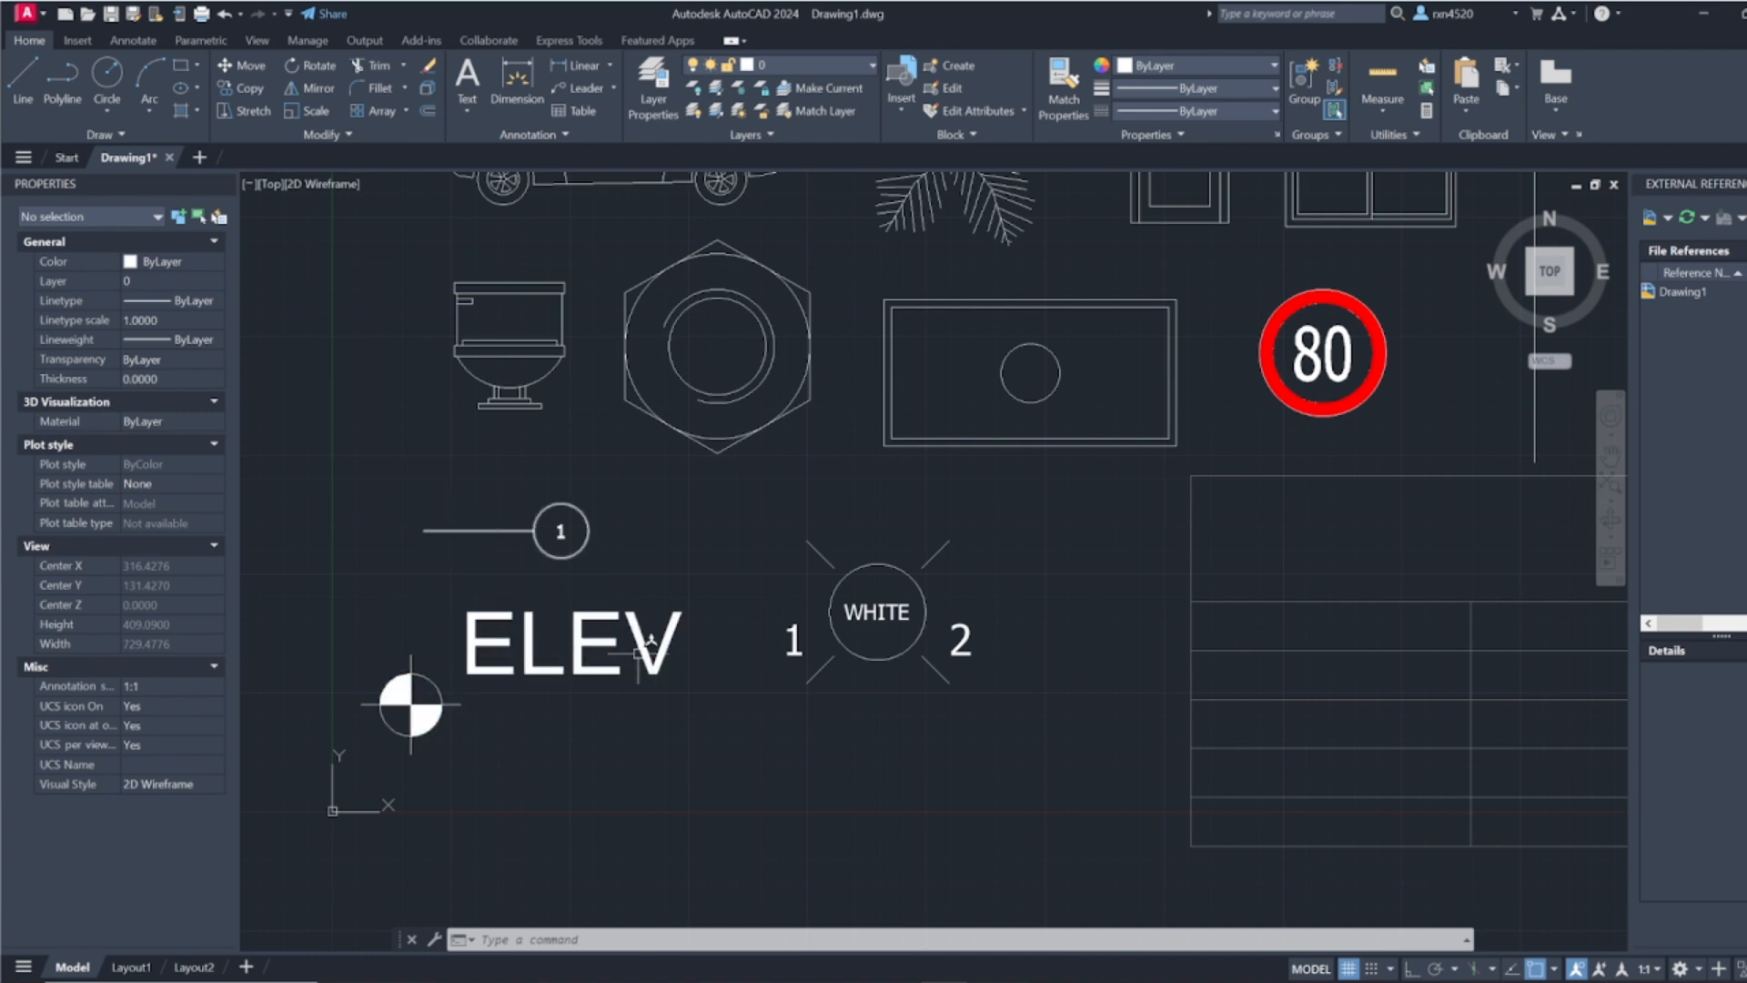
middle_click_drag(742, 593, 526, 587)
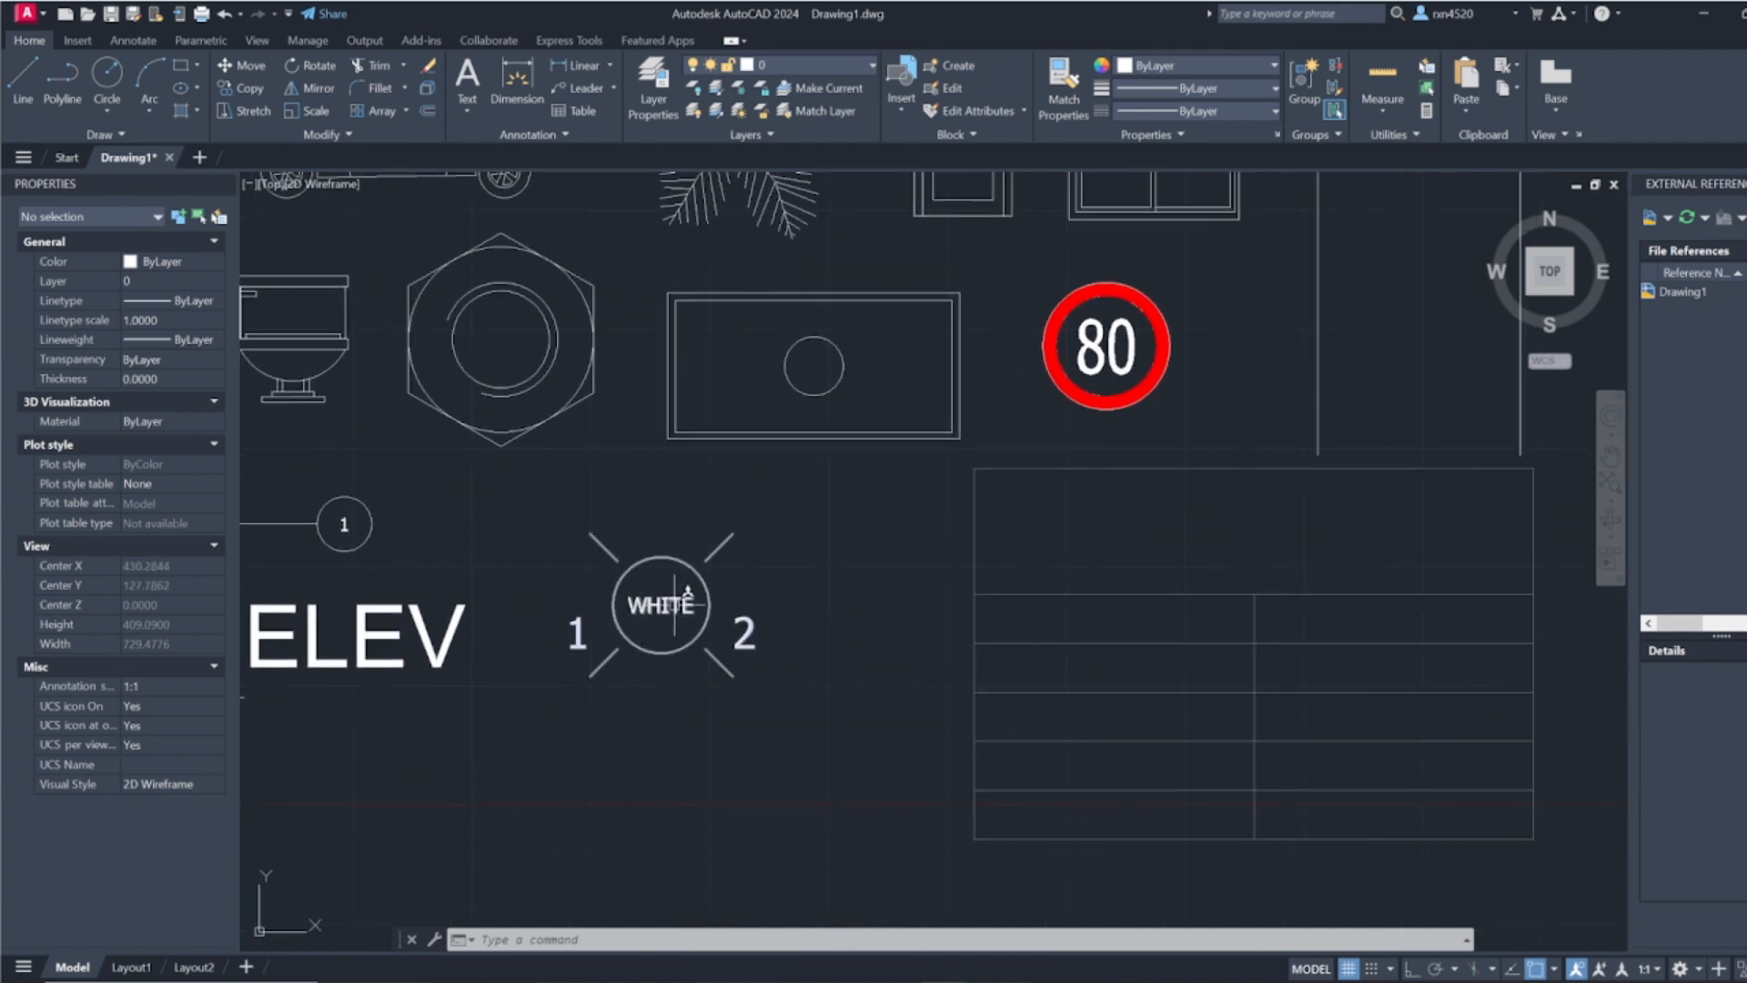
scroll(914, 635, "down", 2)
middle_click_drag(881, 648, 725, 646)
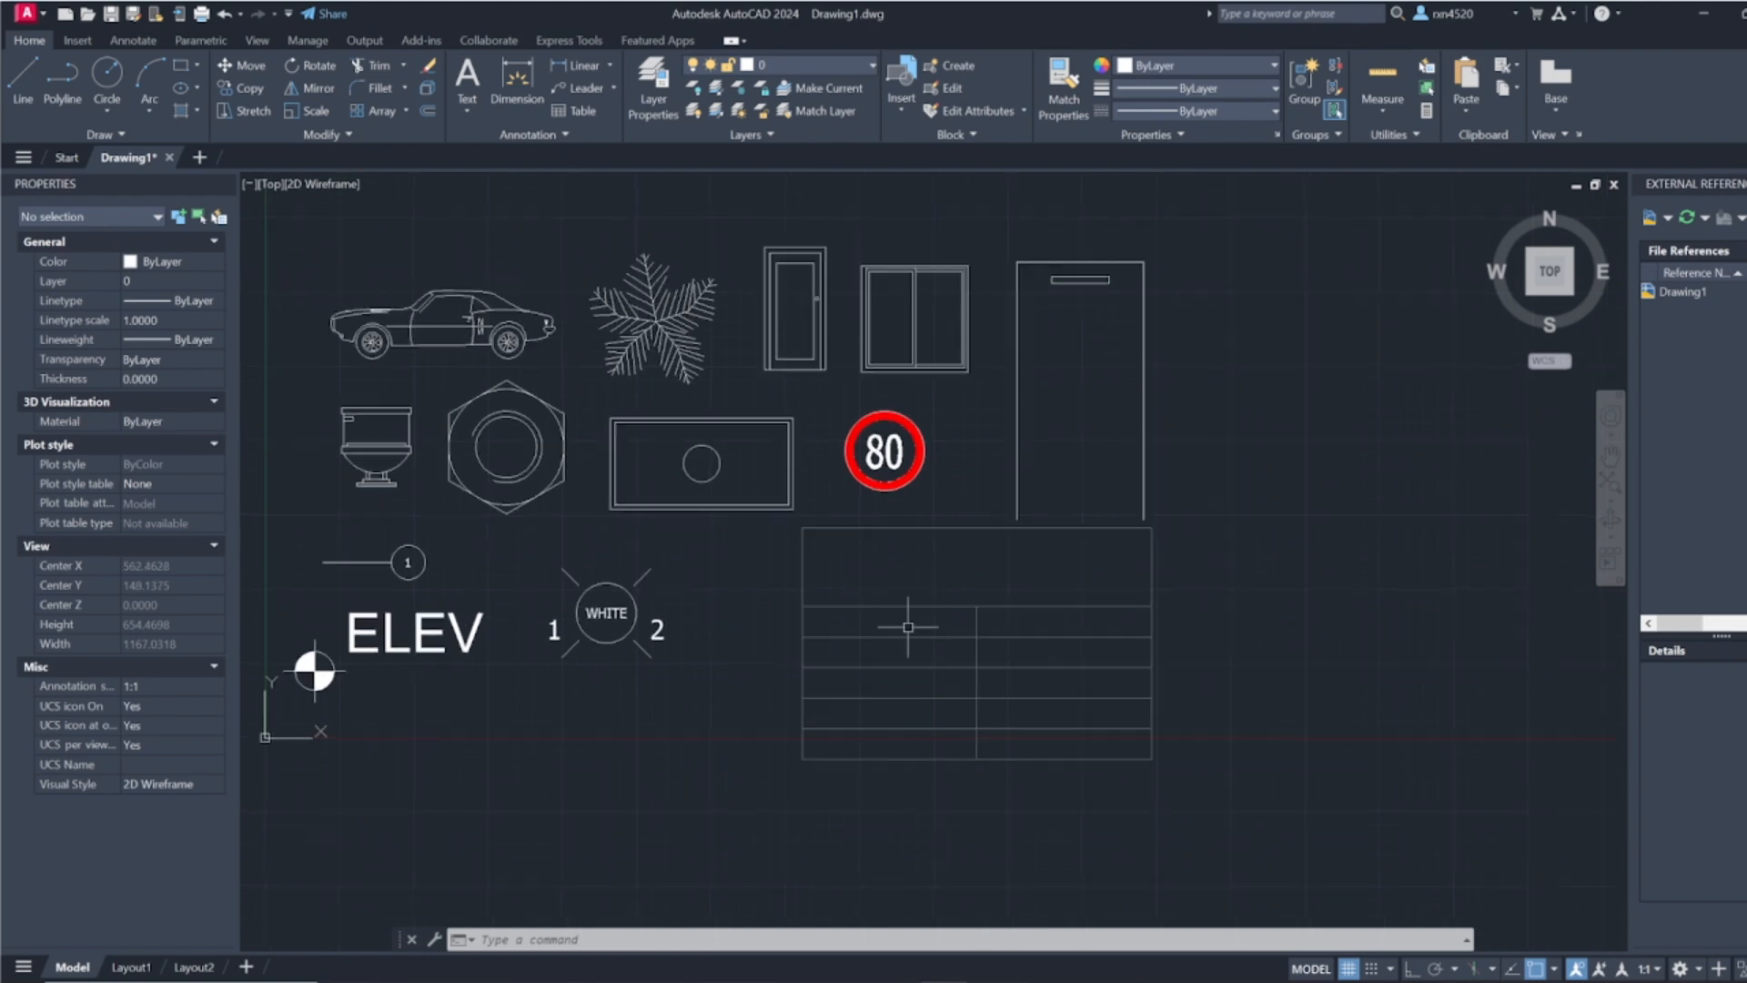
left_click(1150, 608)
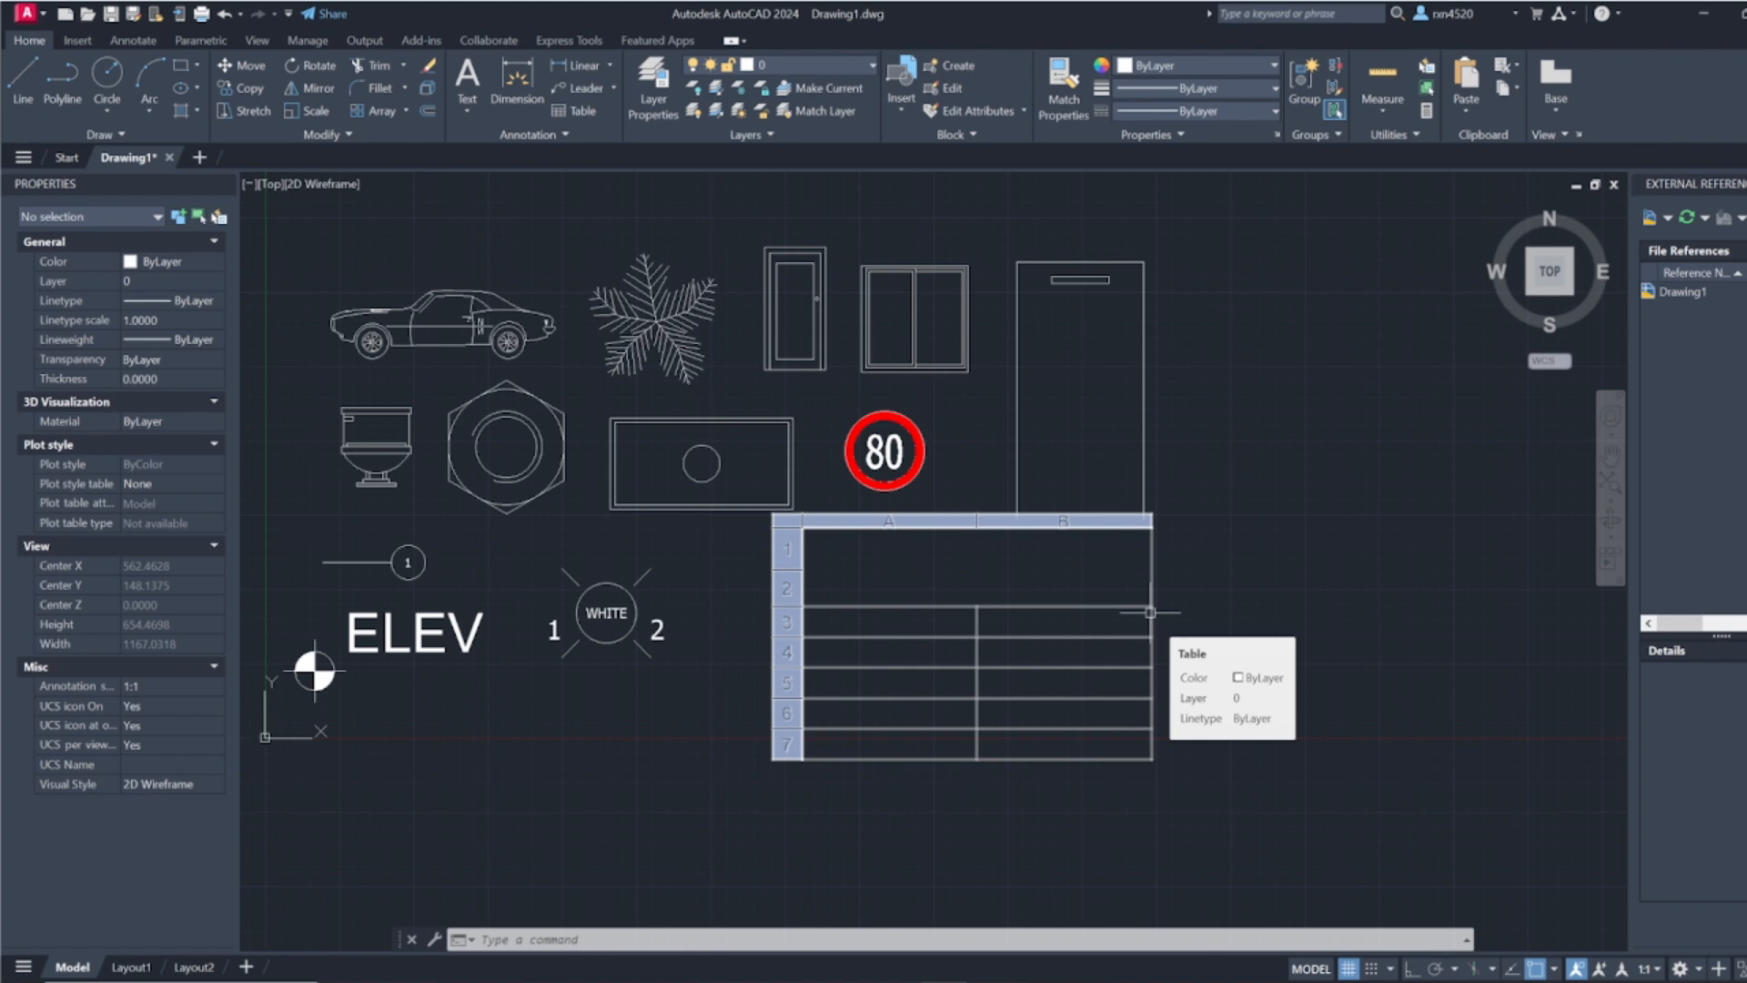
key("Escape")
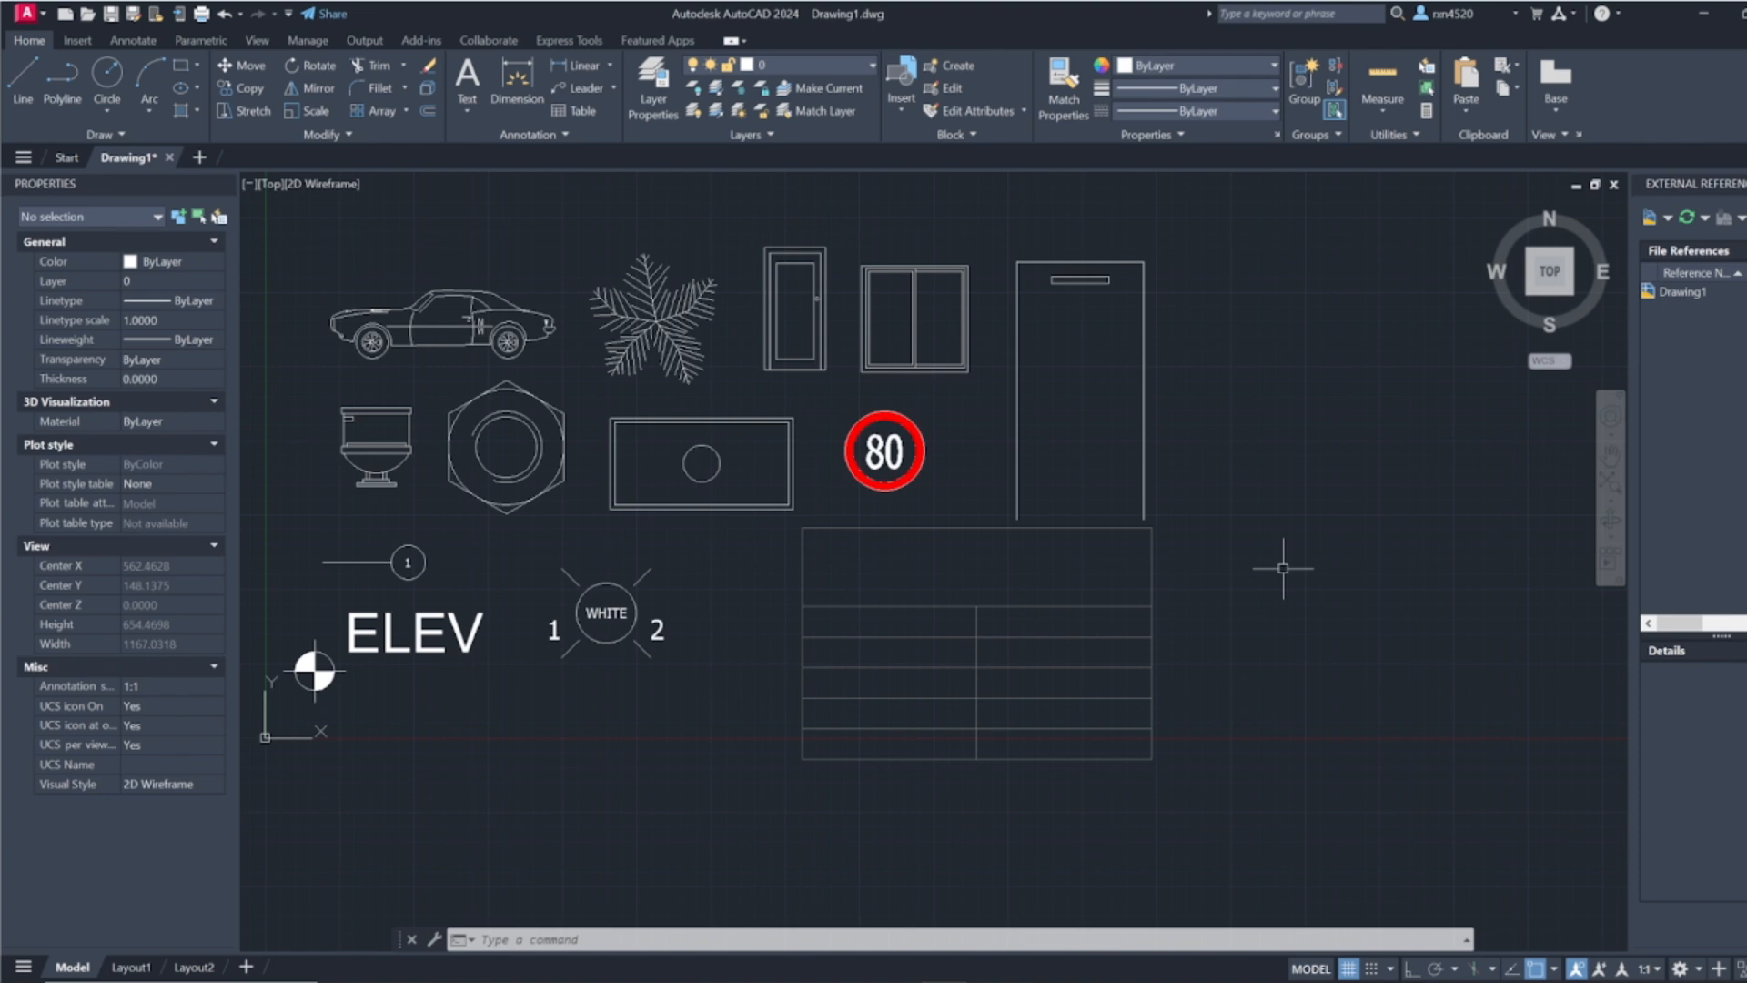
middle_click_drag(1282, 514, 1394, 538)
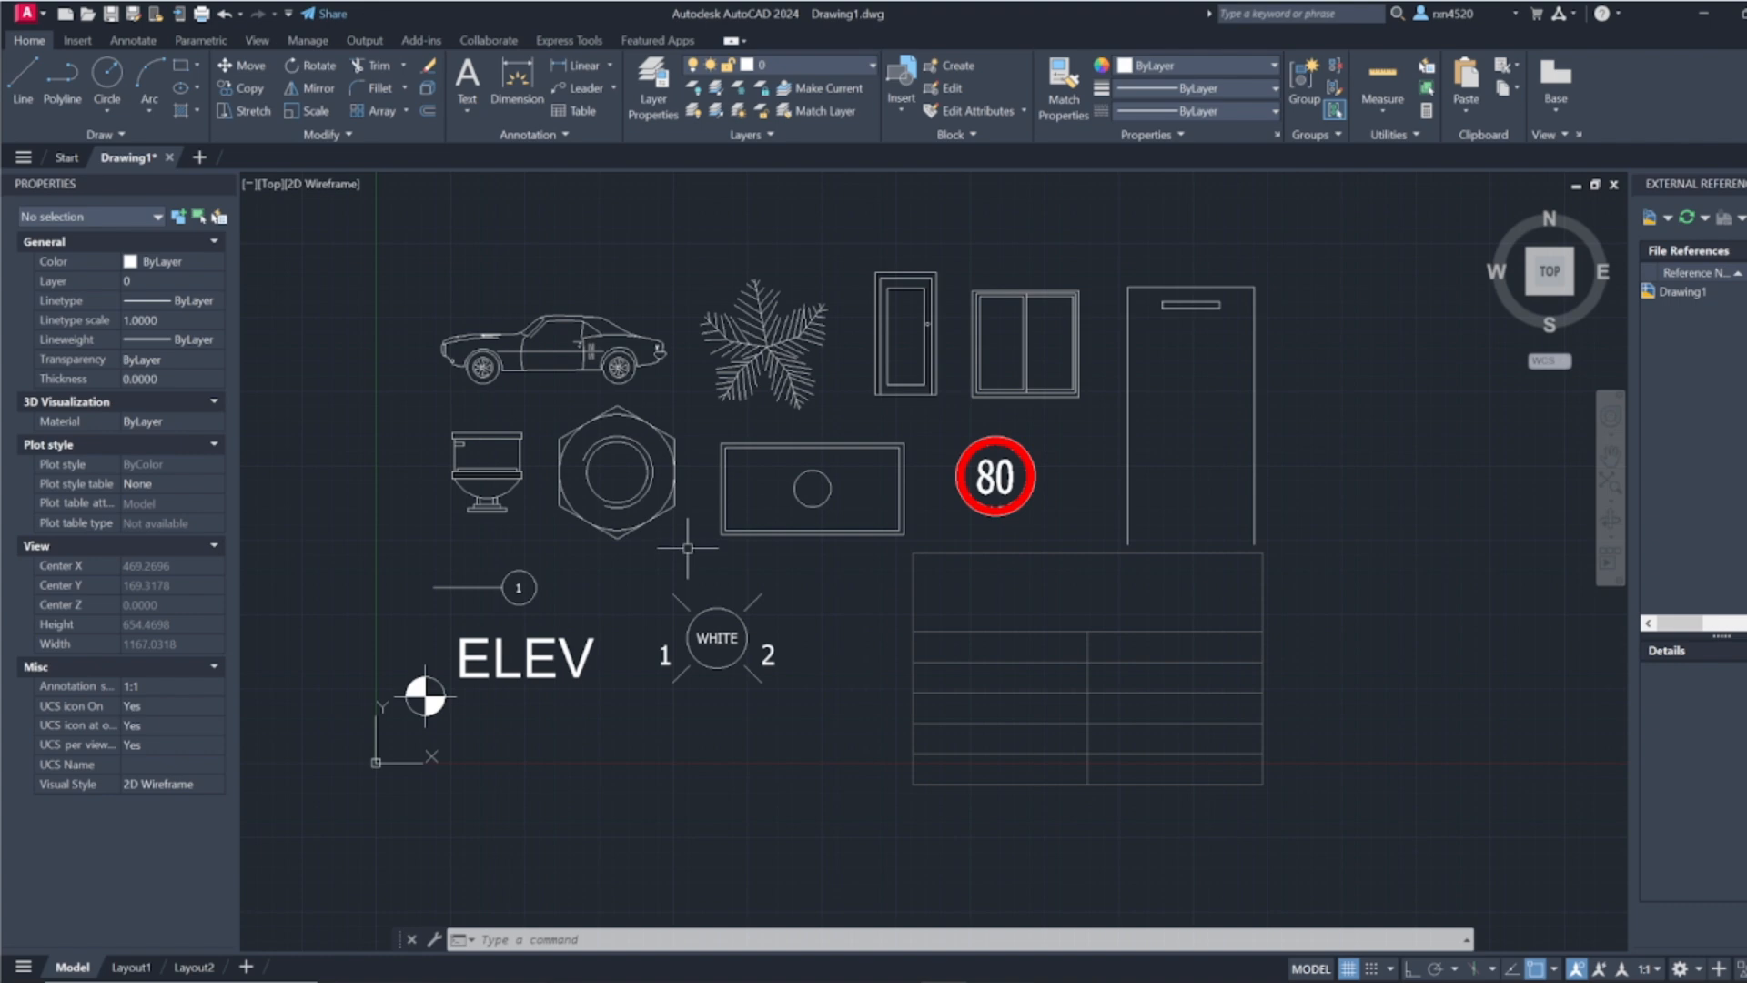
Step: Open the Tool Palettes and look through the Modeling tools and the geometric and dimensional constraints
key("ctrl+3")
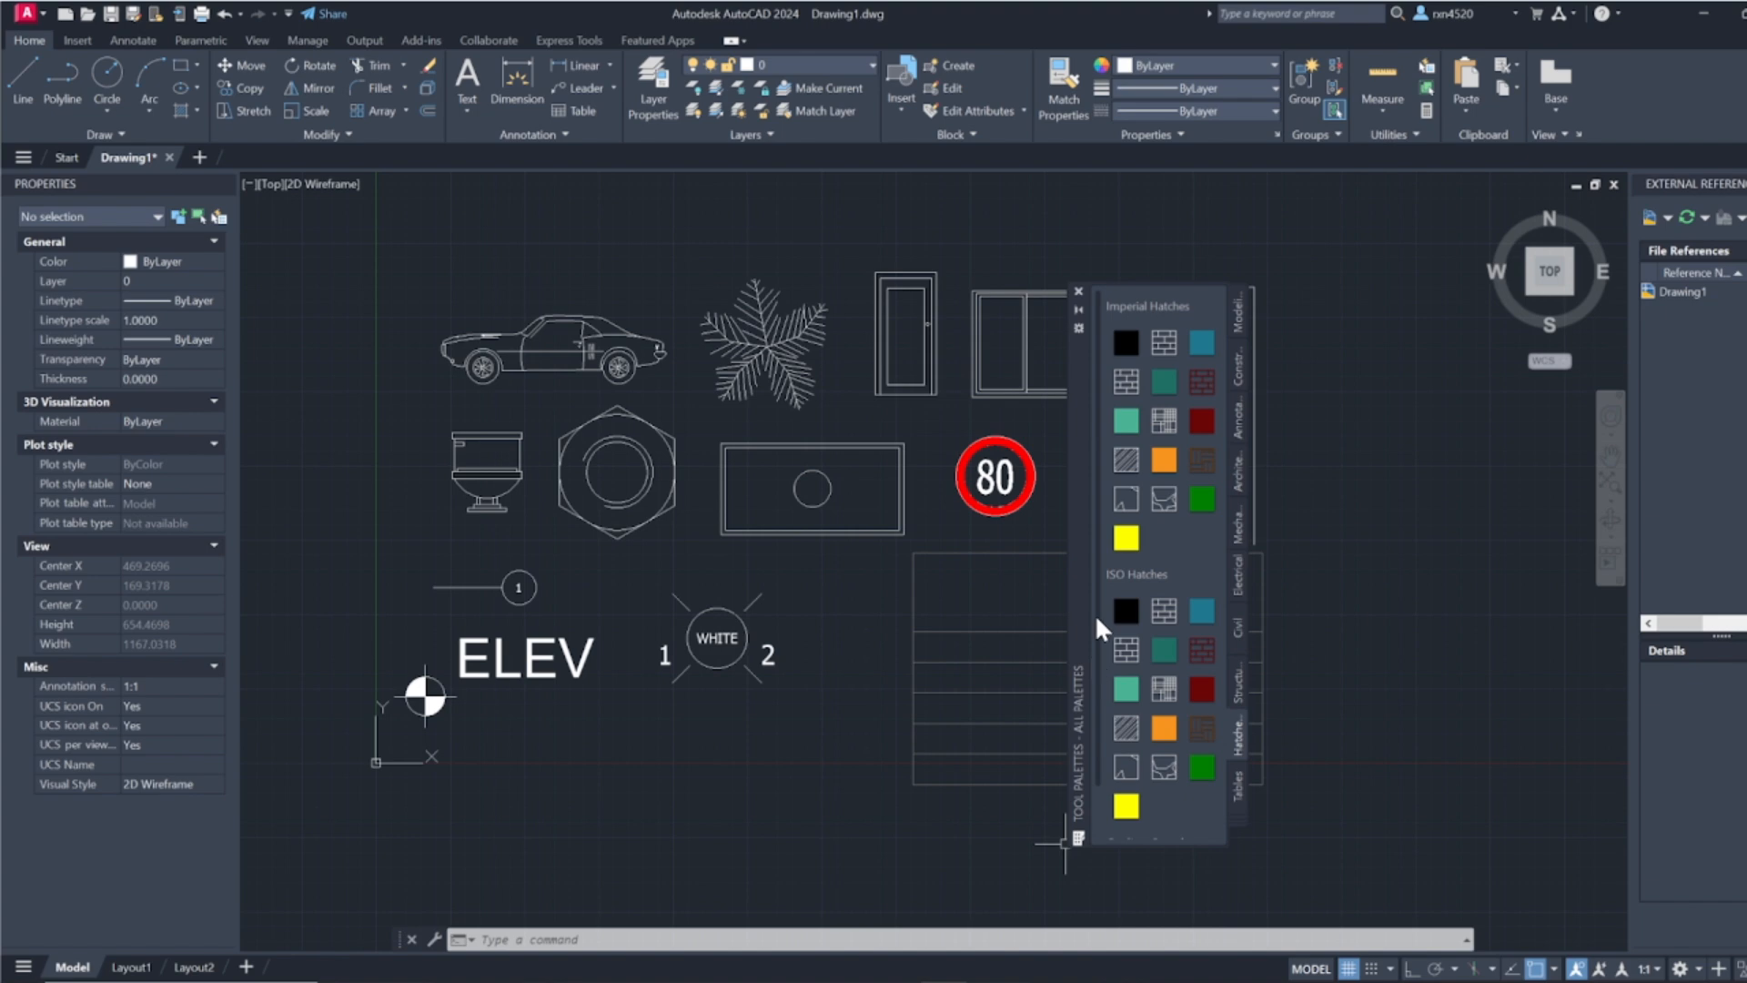
left_click(1238, 315)
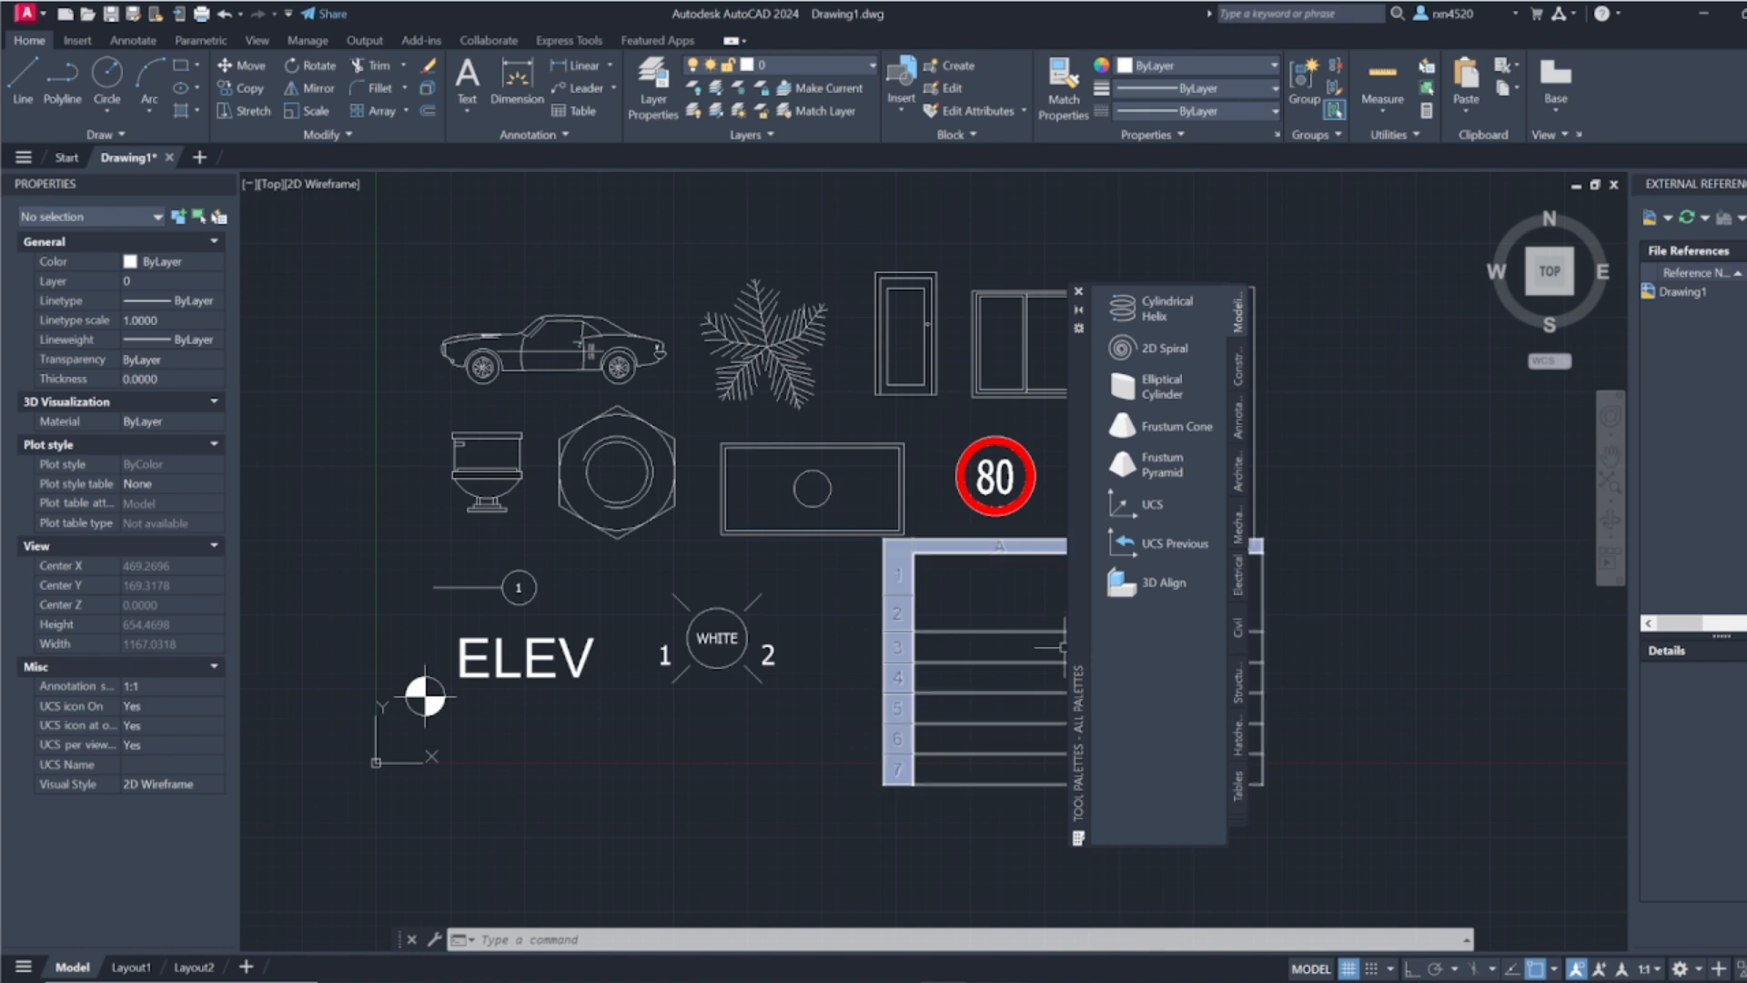
mouse_move(1063, 648)
left_click(1238, 369)
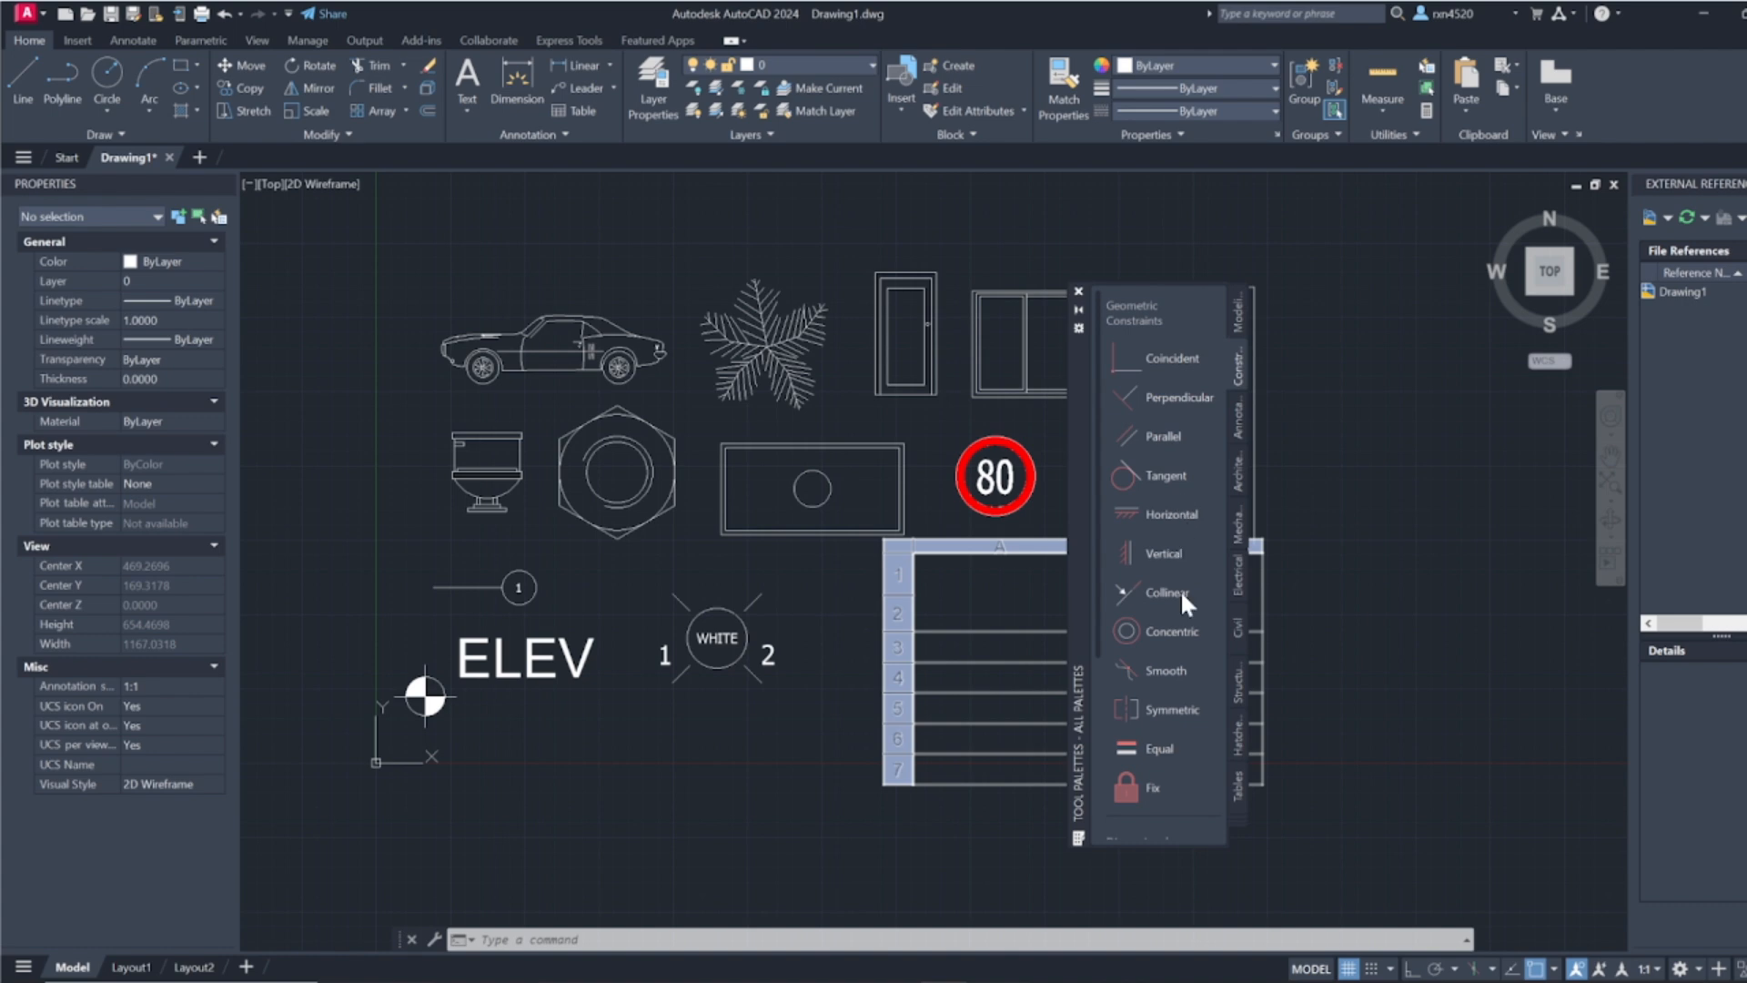
scroll(1180, 544, "down", 4)
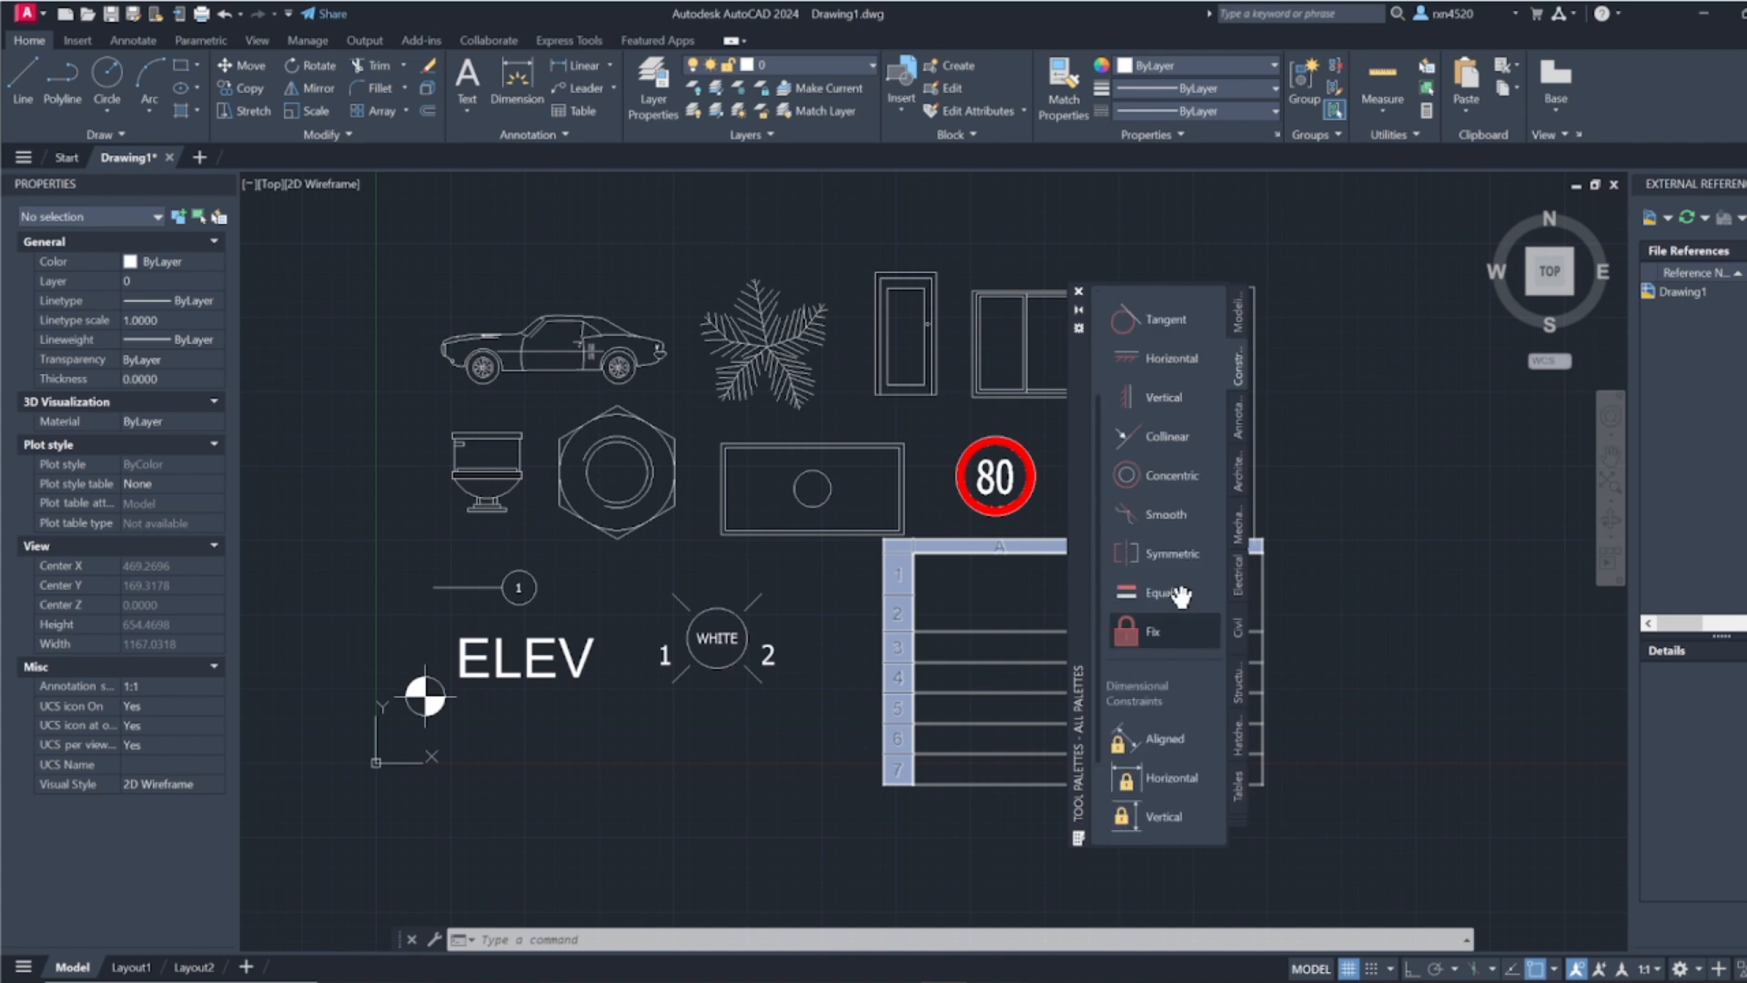
scroll(1154, 603, "down", 3)
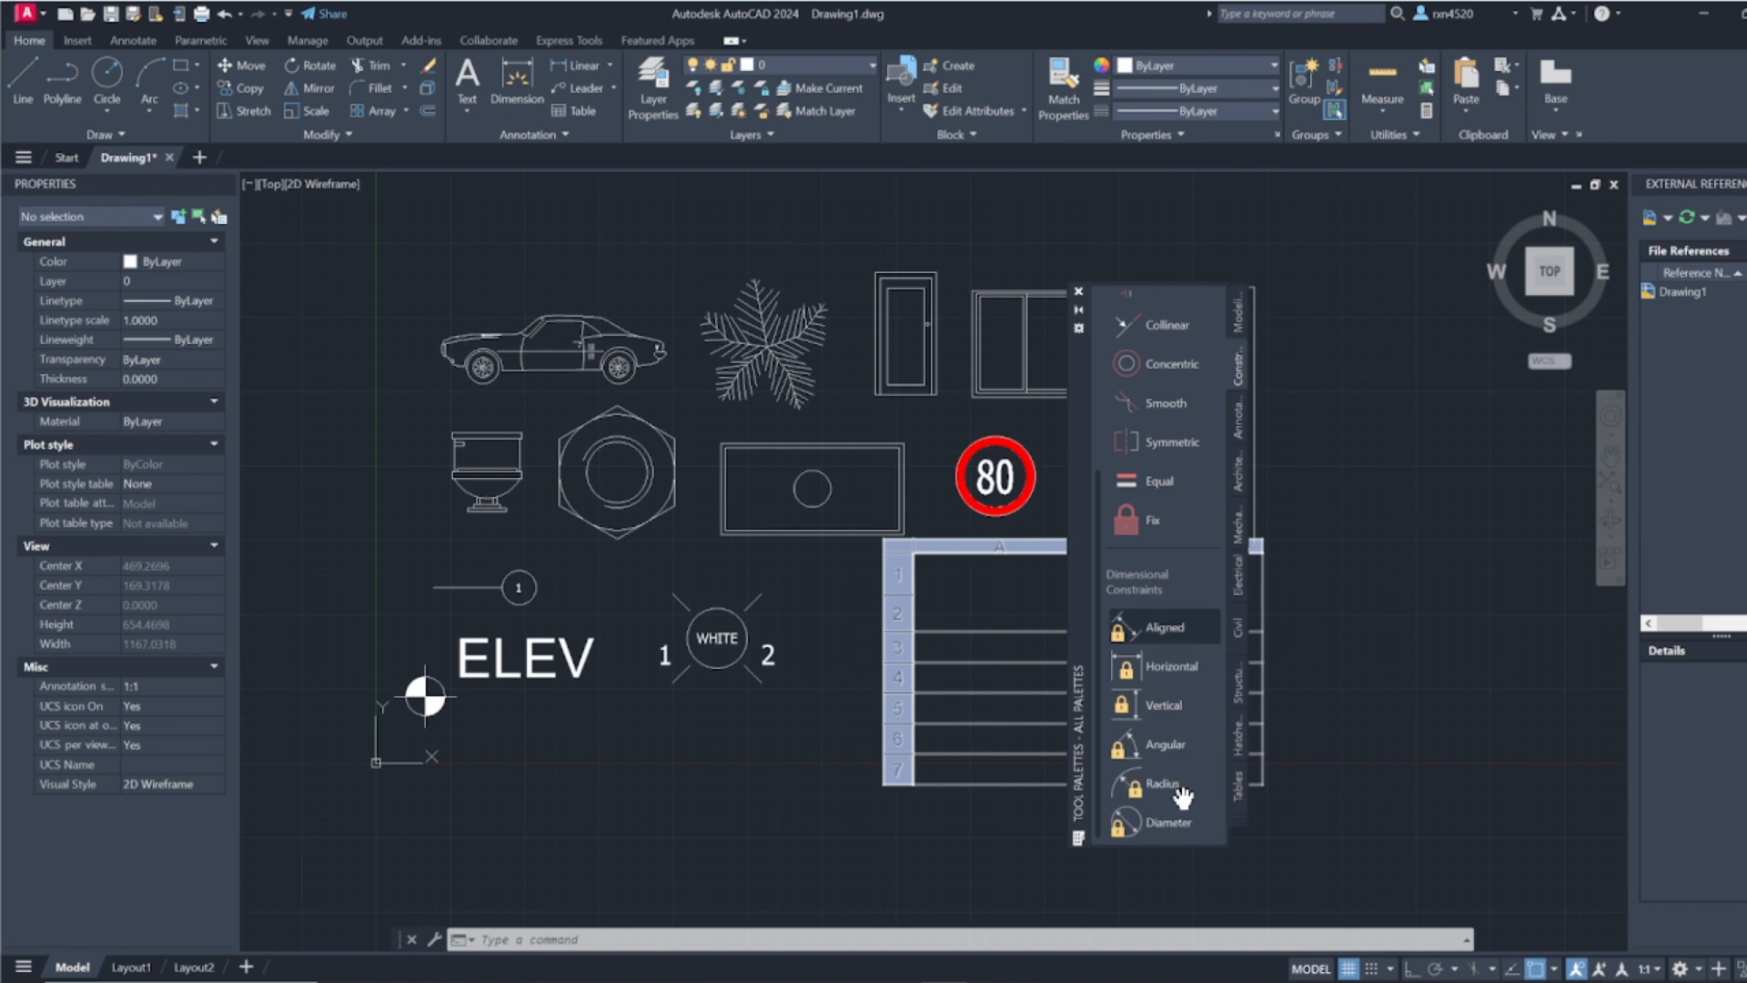
Step: Examine the imperial and metric samples in the Annotation tool palette
left_click(1236, 417)
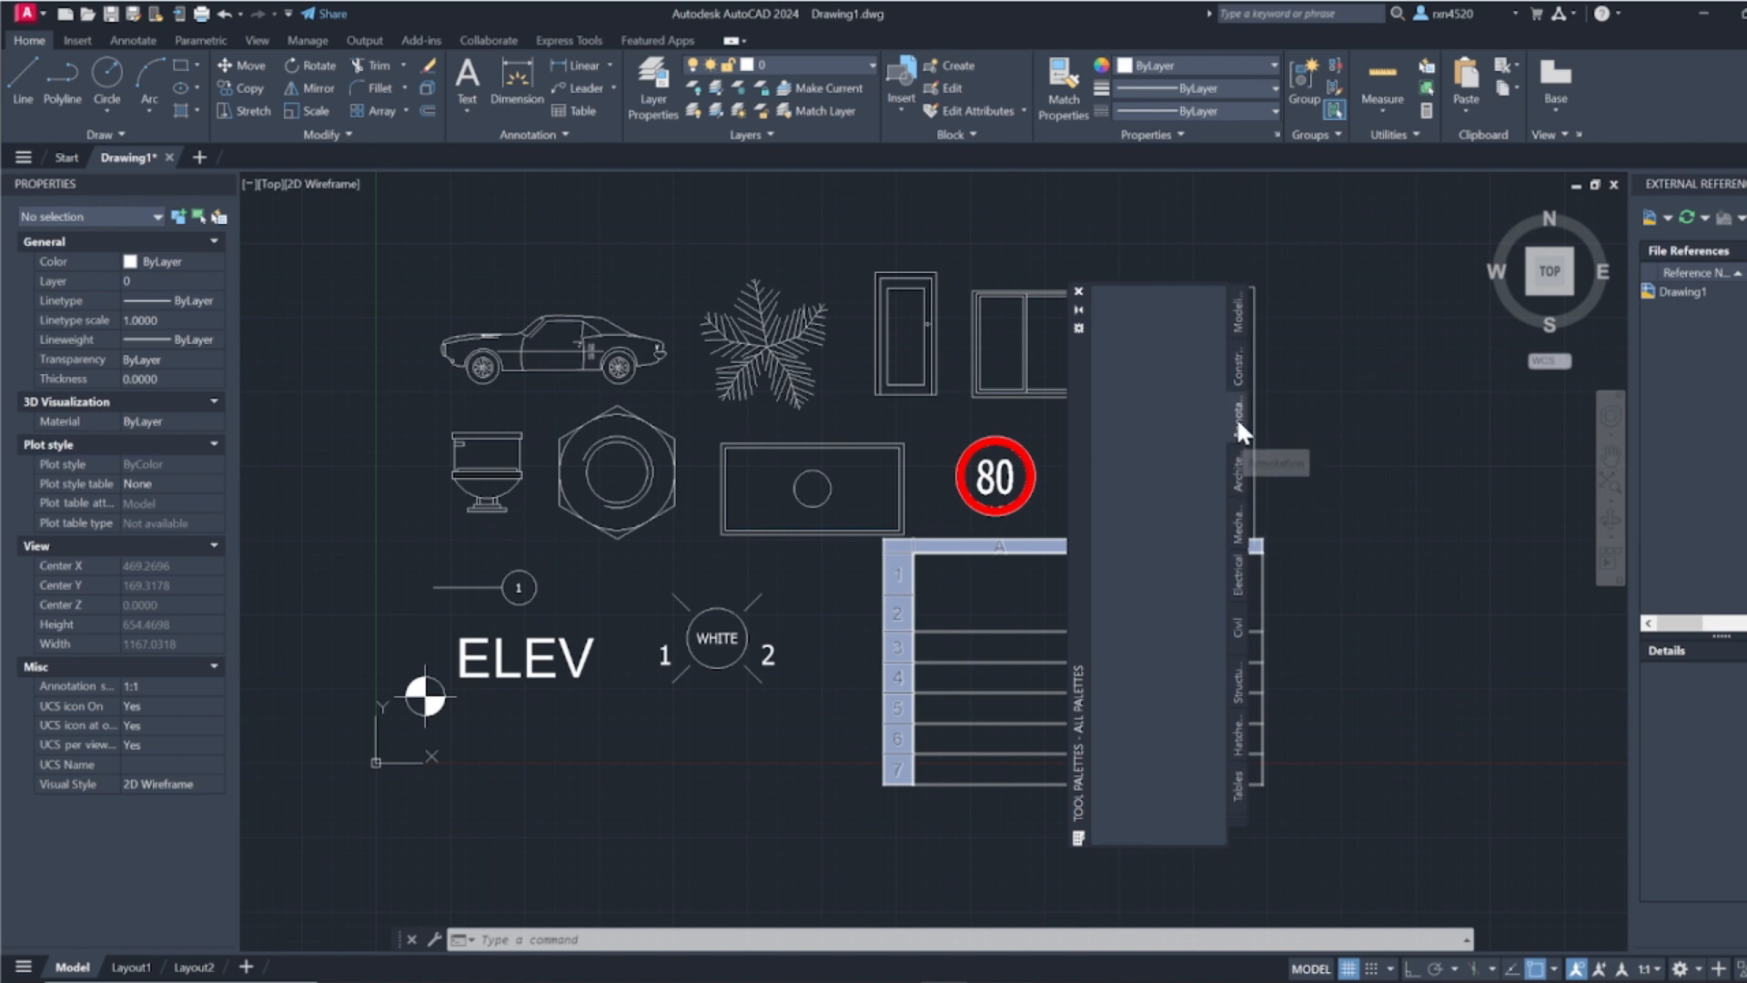
scroll(1160, 483, "up", 4)
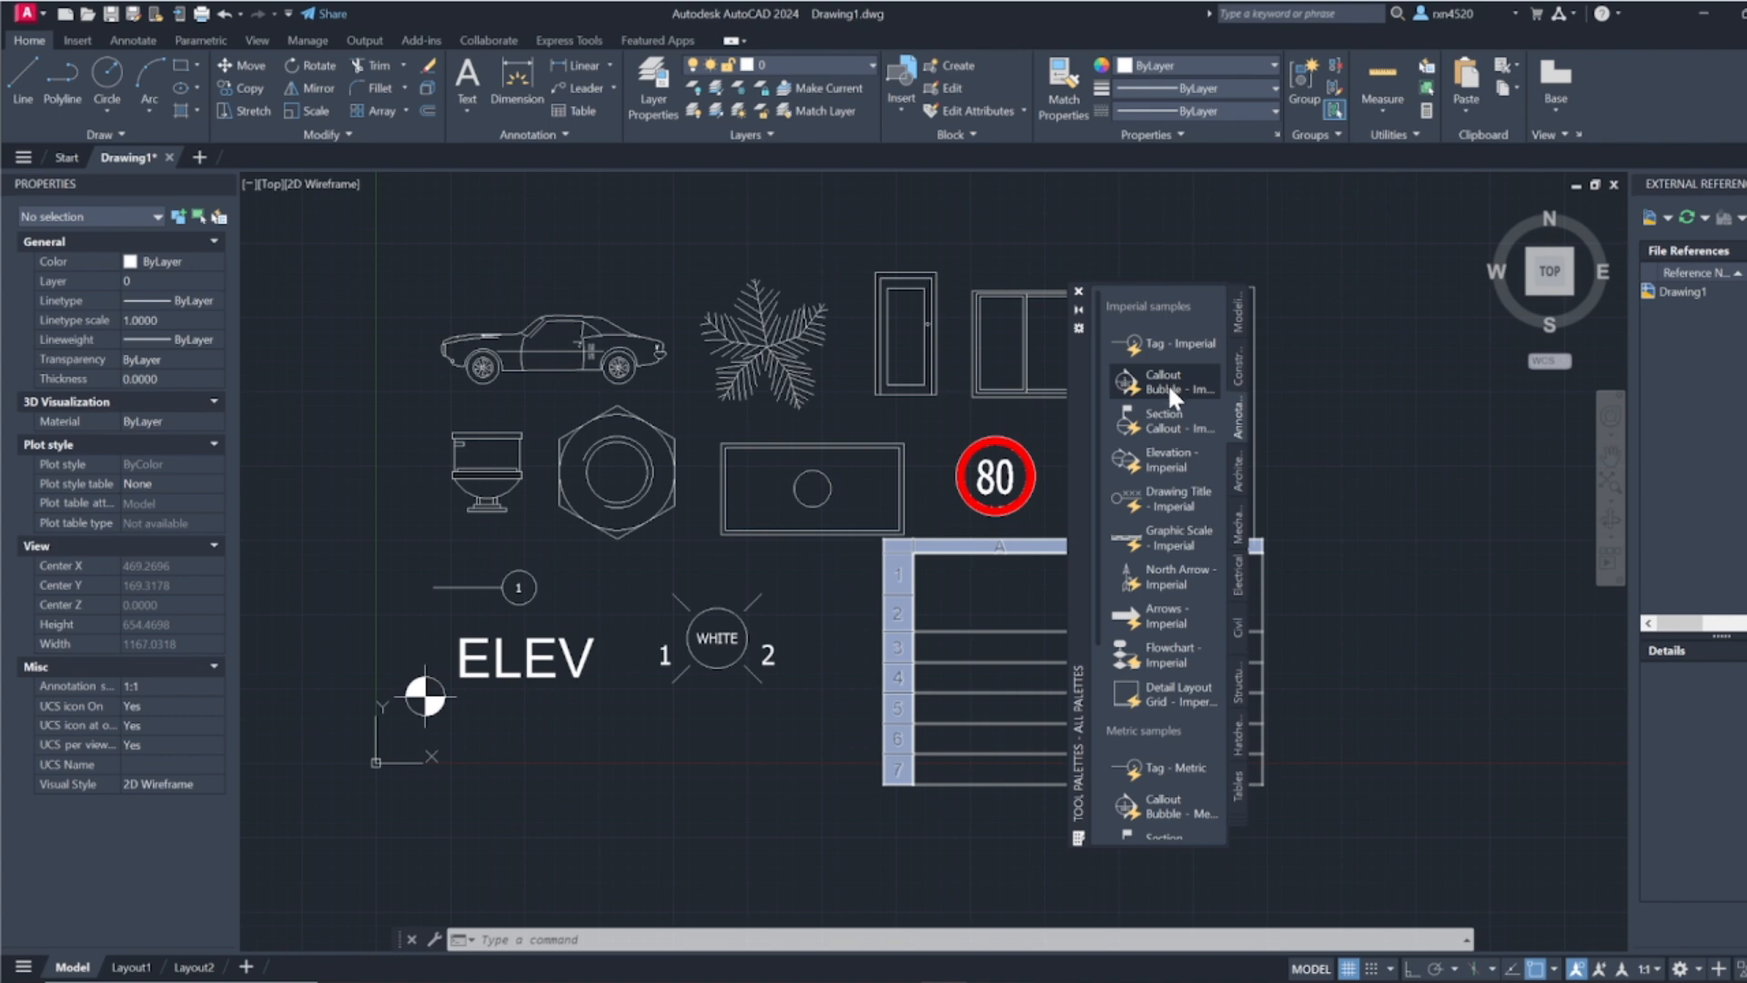
scroll(1192, 673, "down", 3)
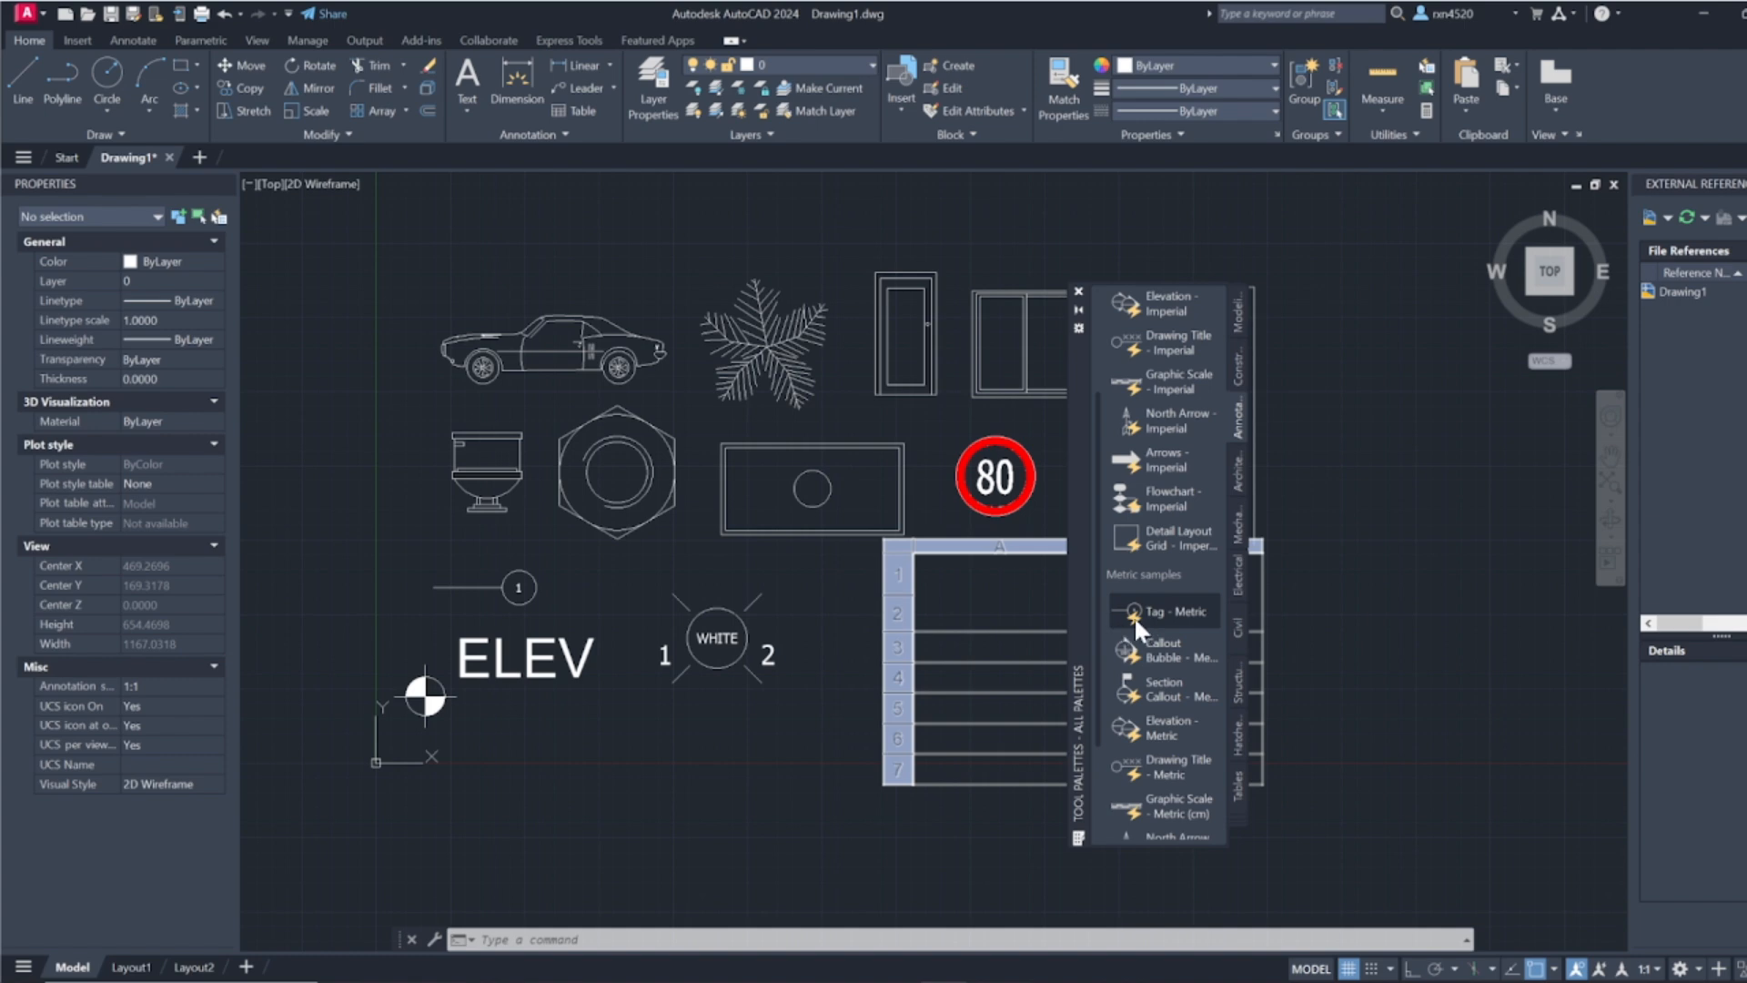
scroll(1173, 719, "down", 2)
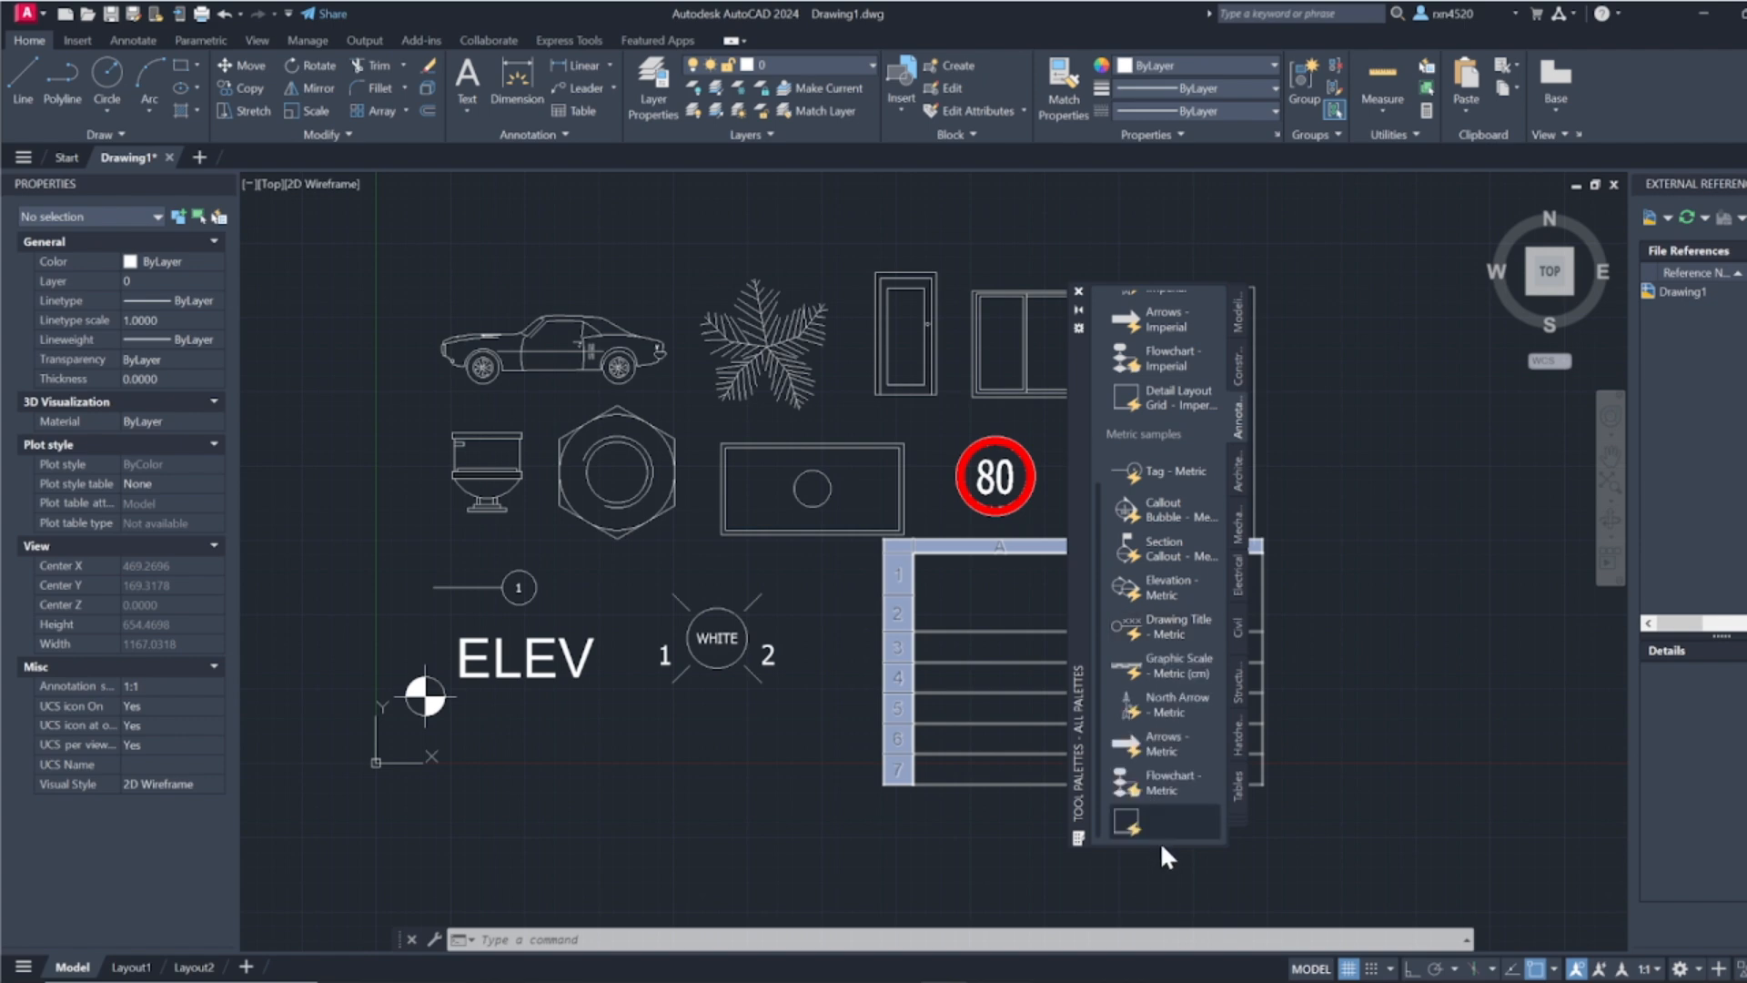
Step: Examine the Architectural palette's imperial and metric samples, comparing Door Elevation and Fluorescent (Recessed) with the matching blocks in the drawing
left_click(1236, 476)
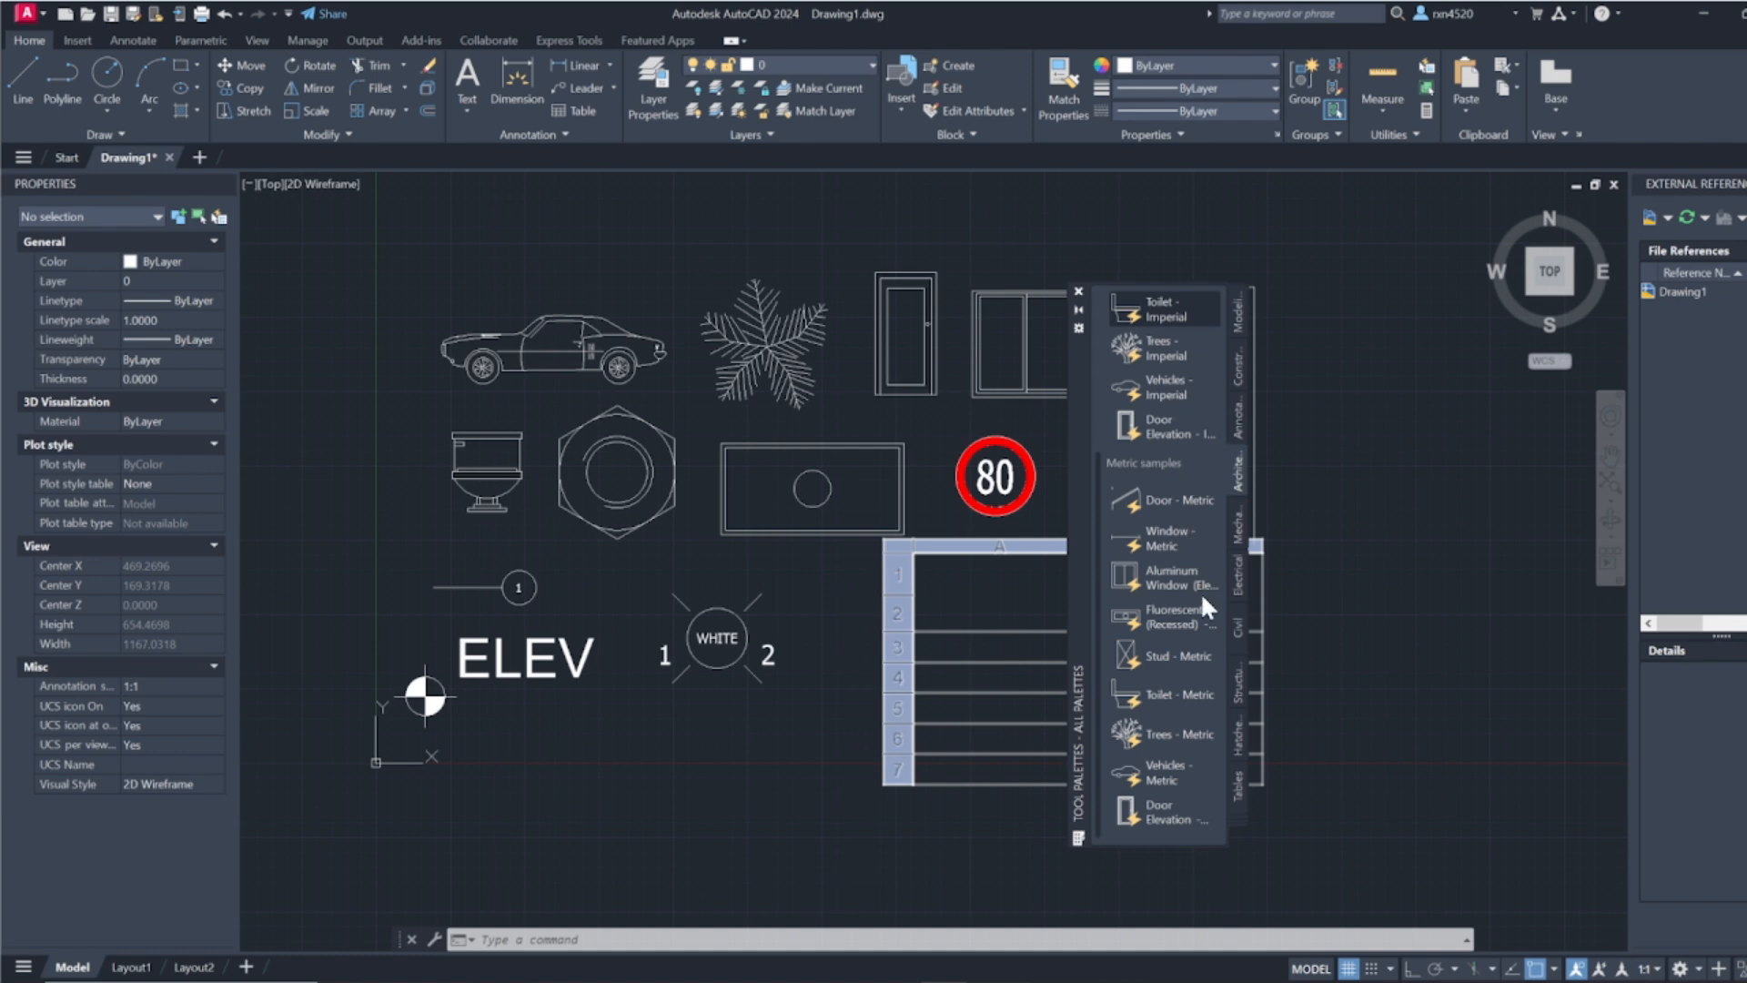
left_click(1154, 424)
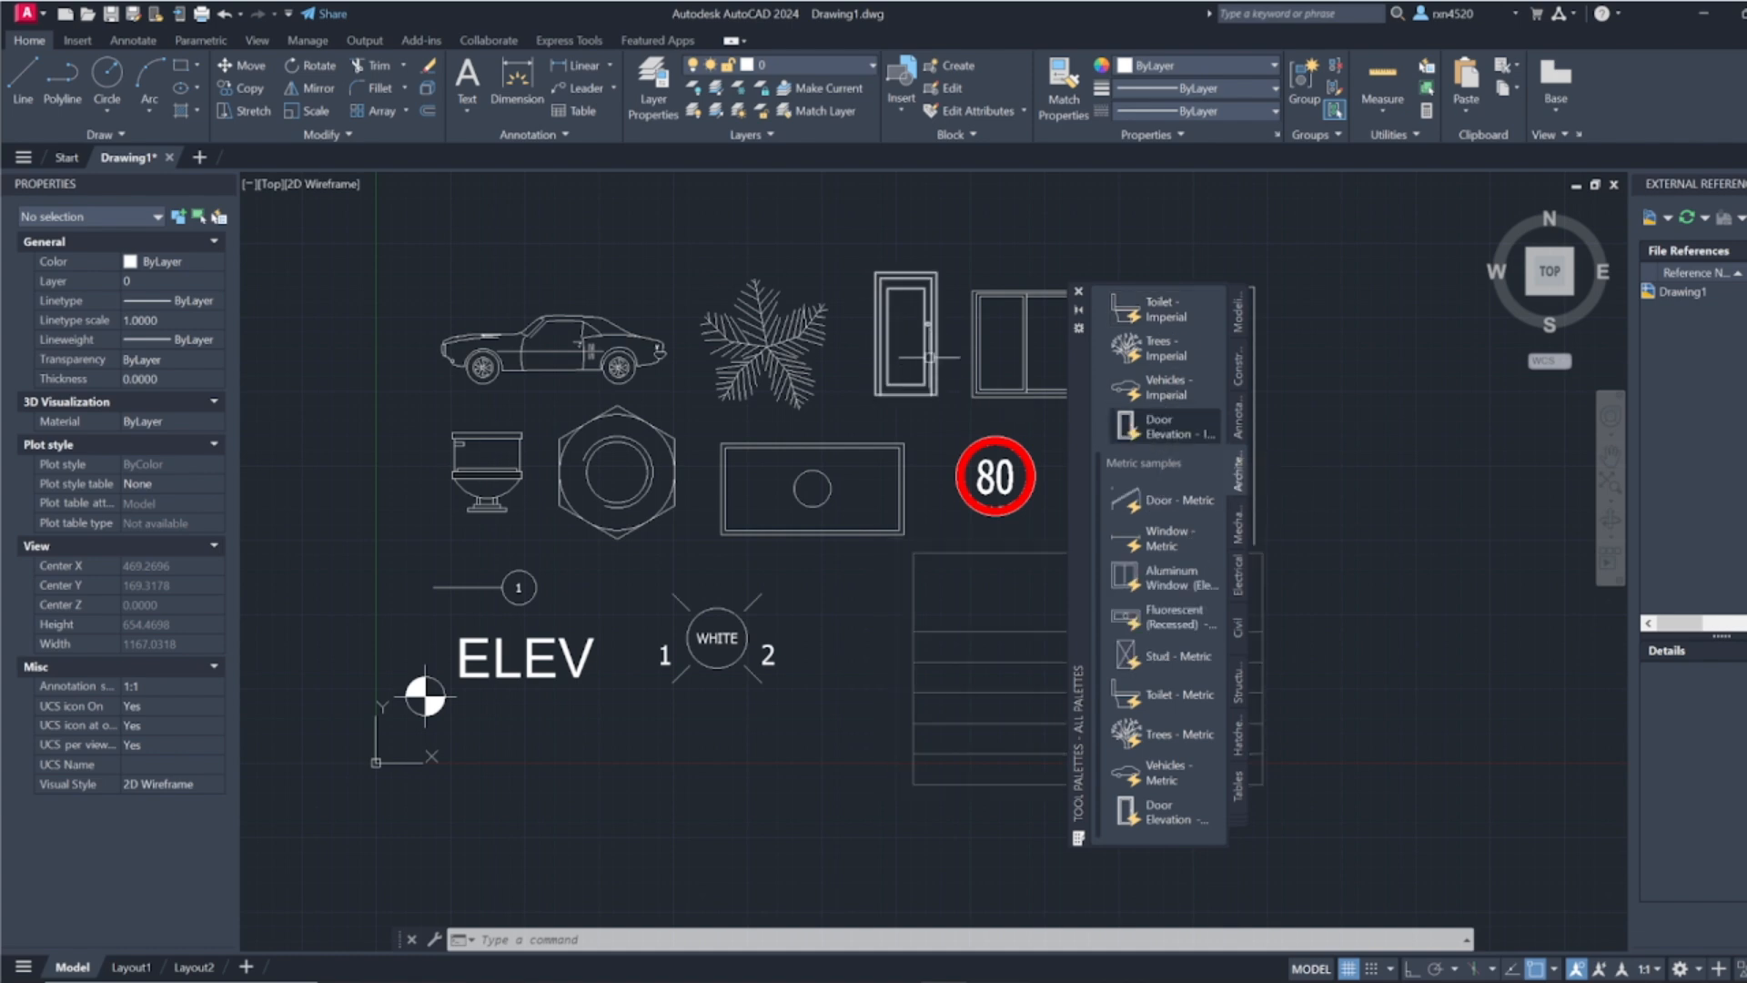
left_click(929, 357)
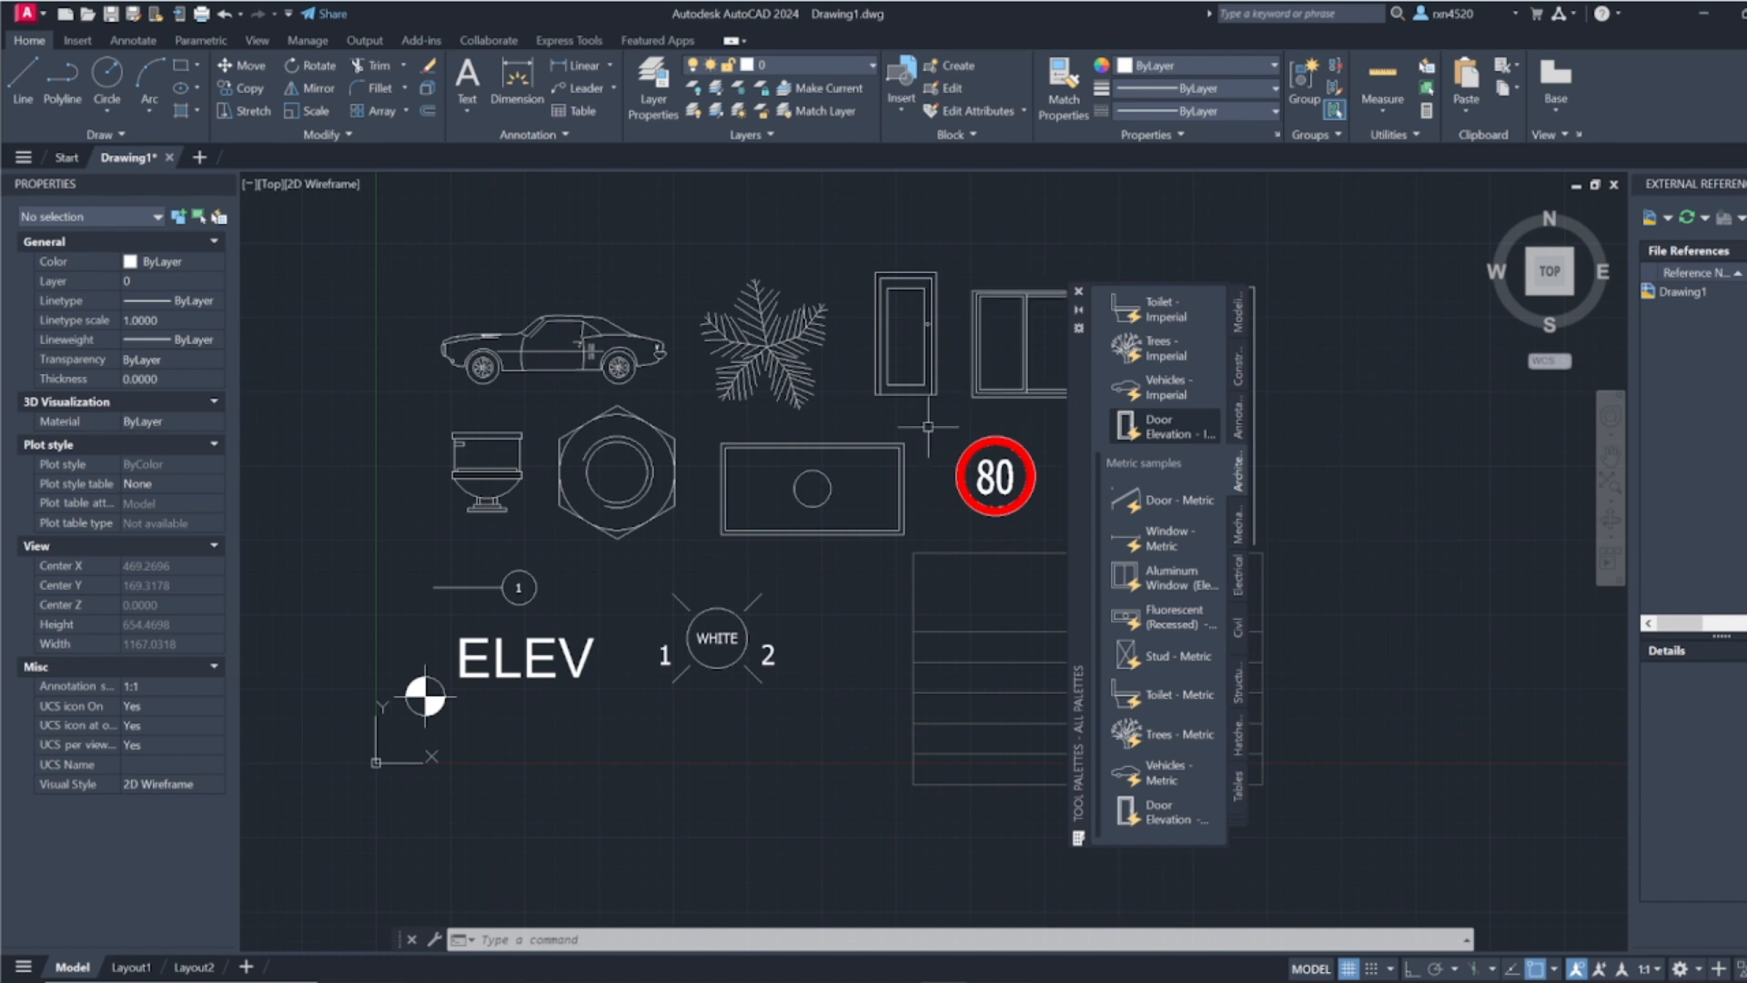
mouse_move(934, 390)
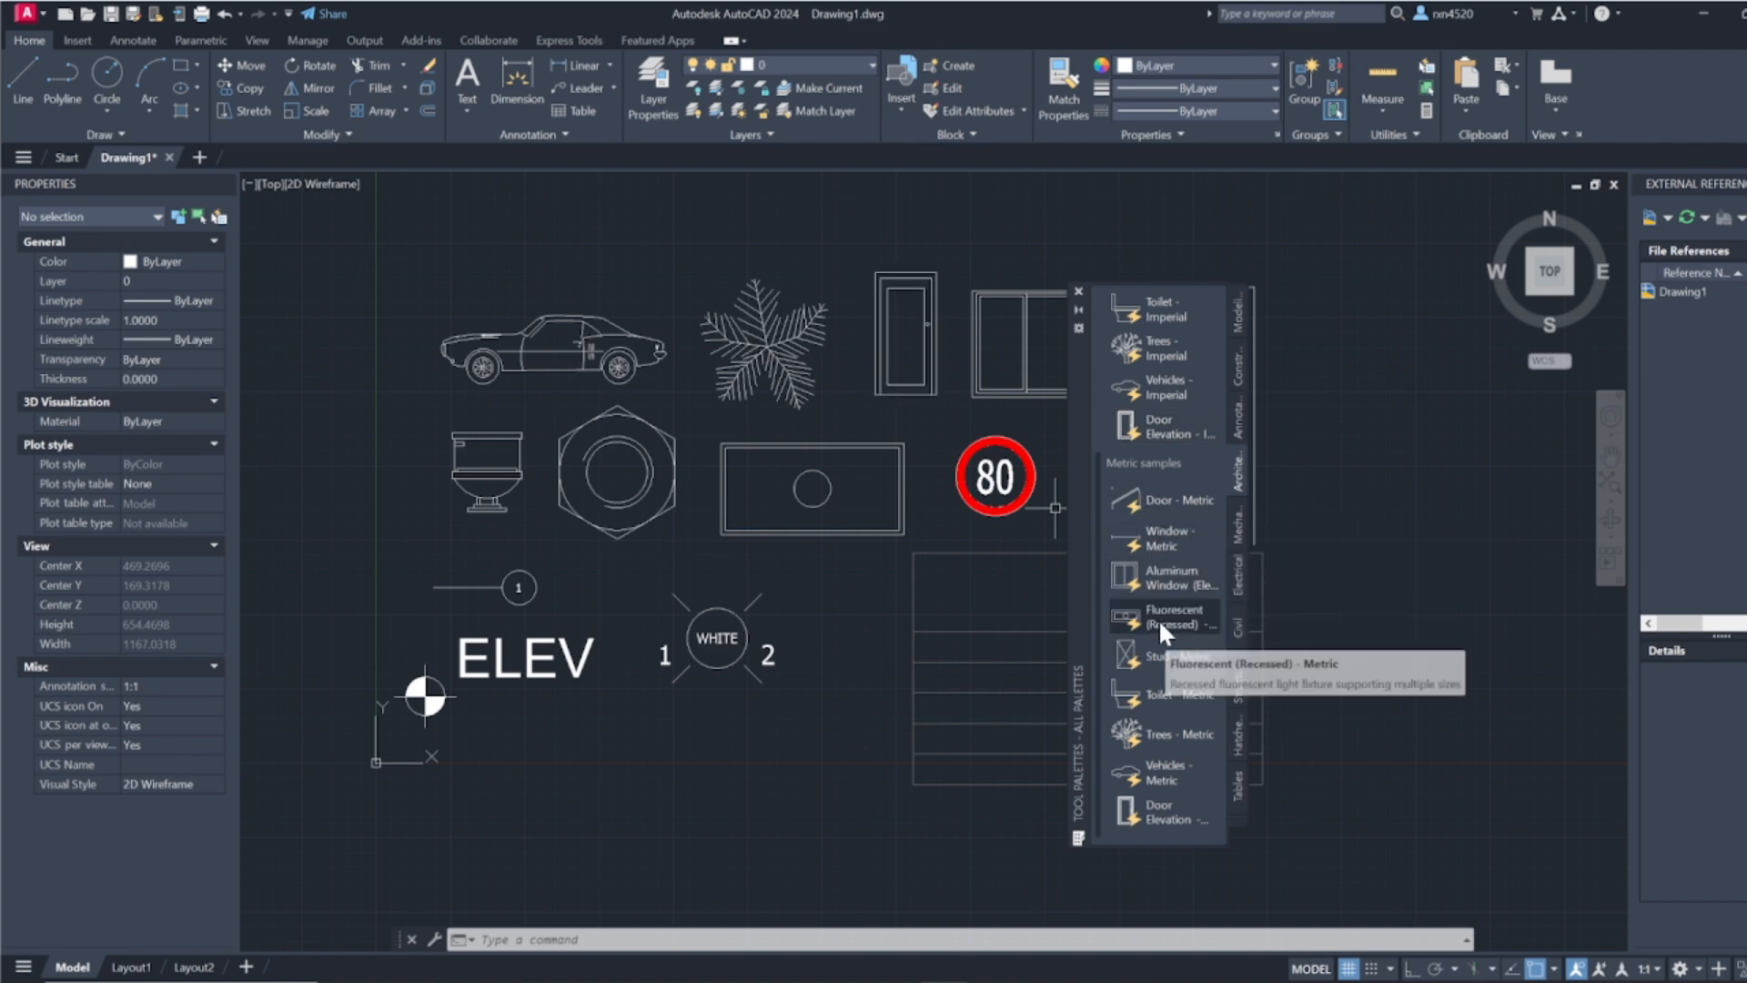
left_click(1159, 618)
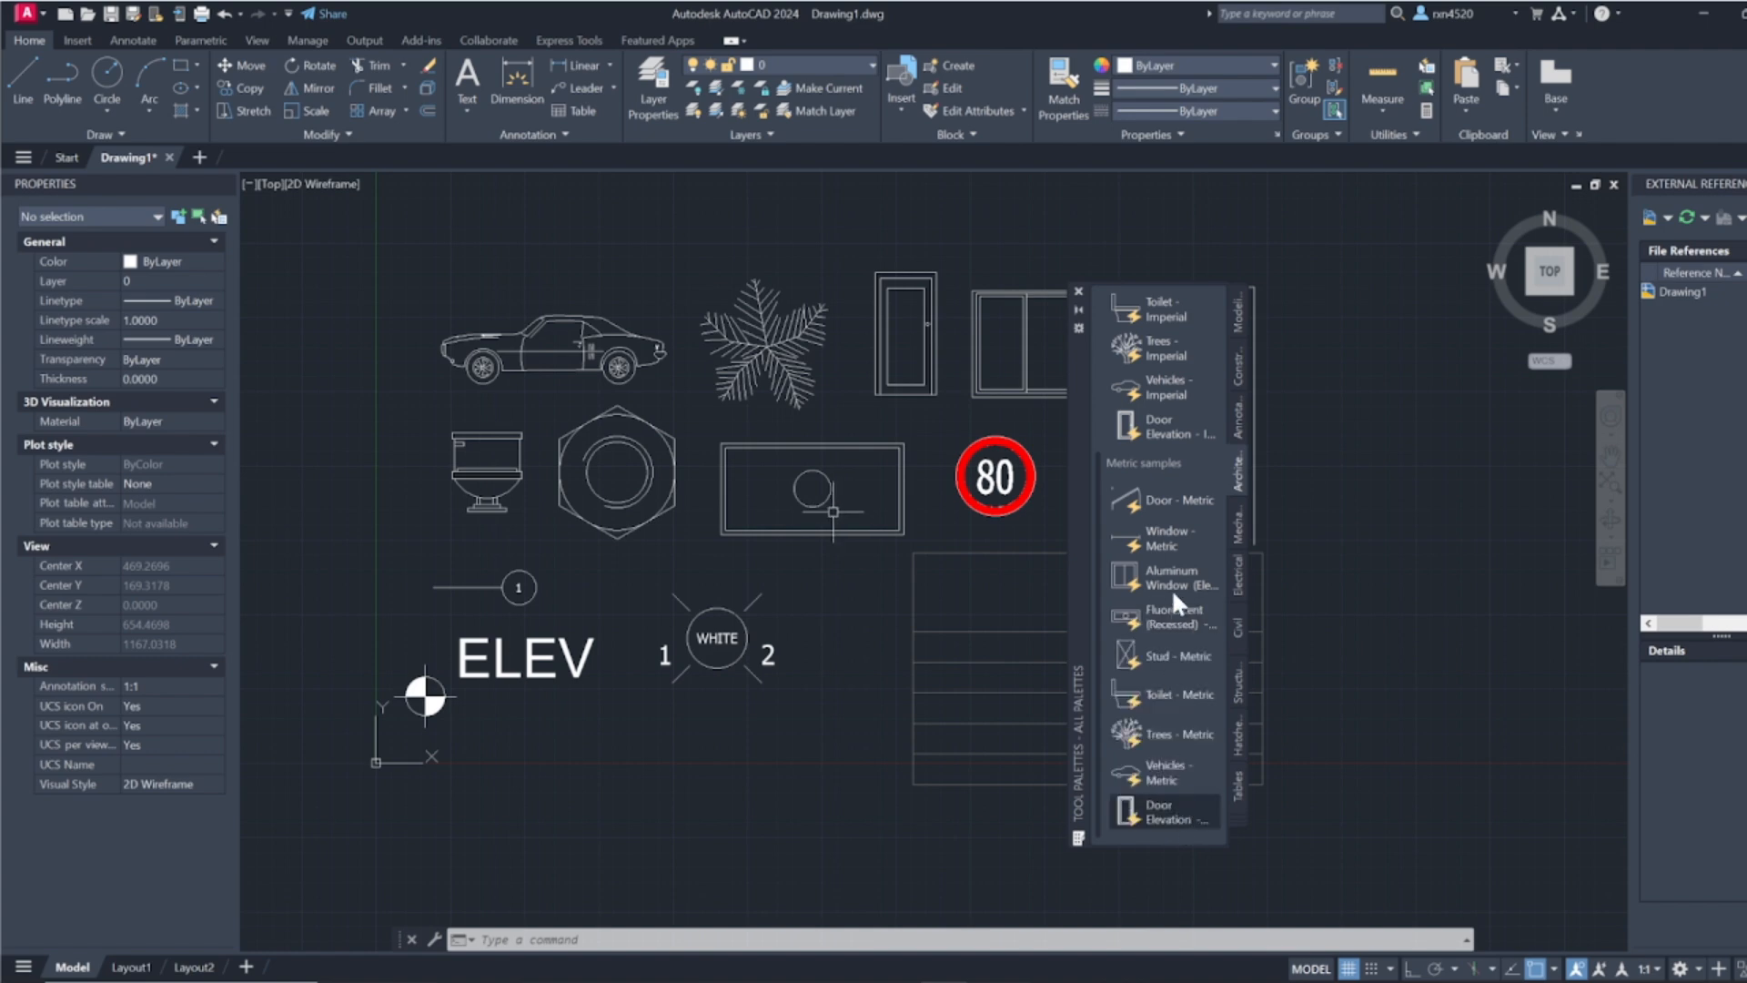
scroll(1173, 596, "up", 5)
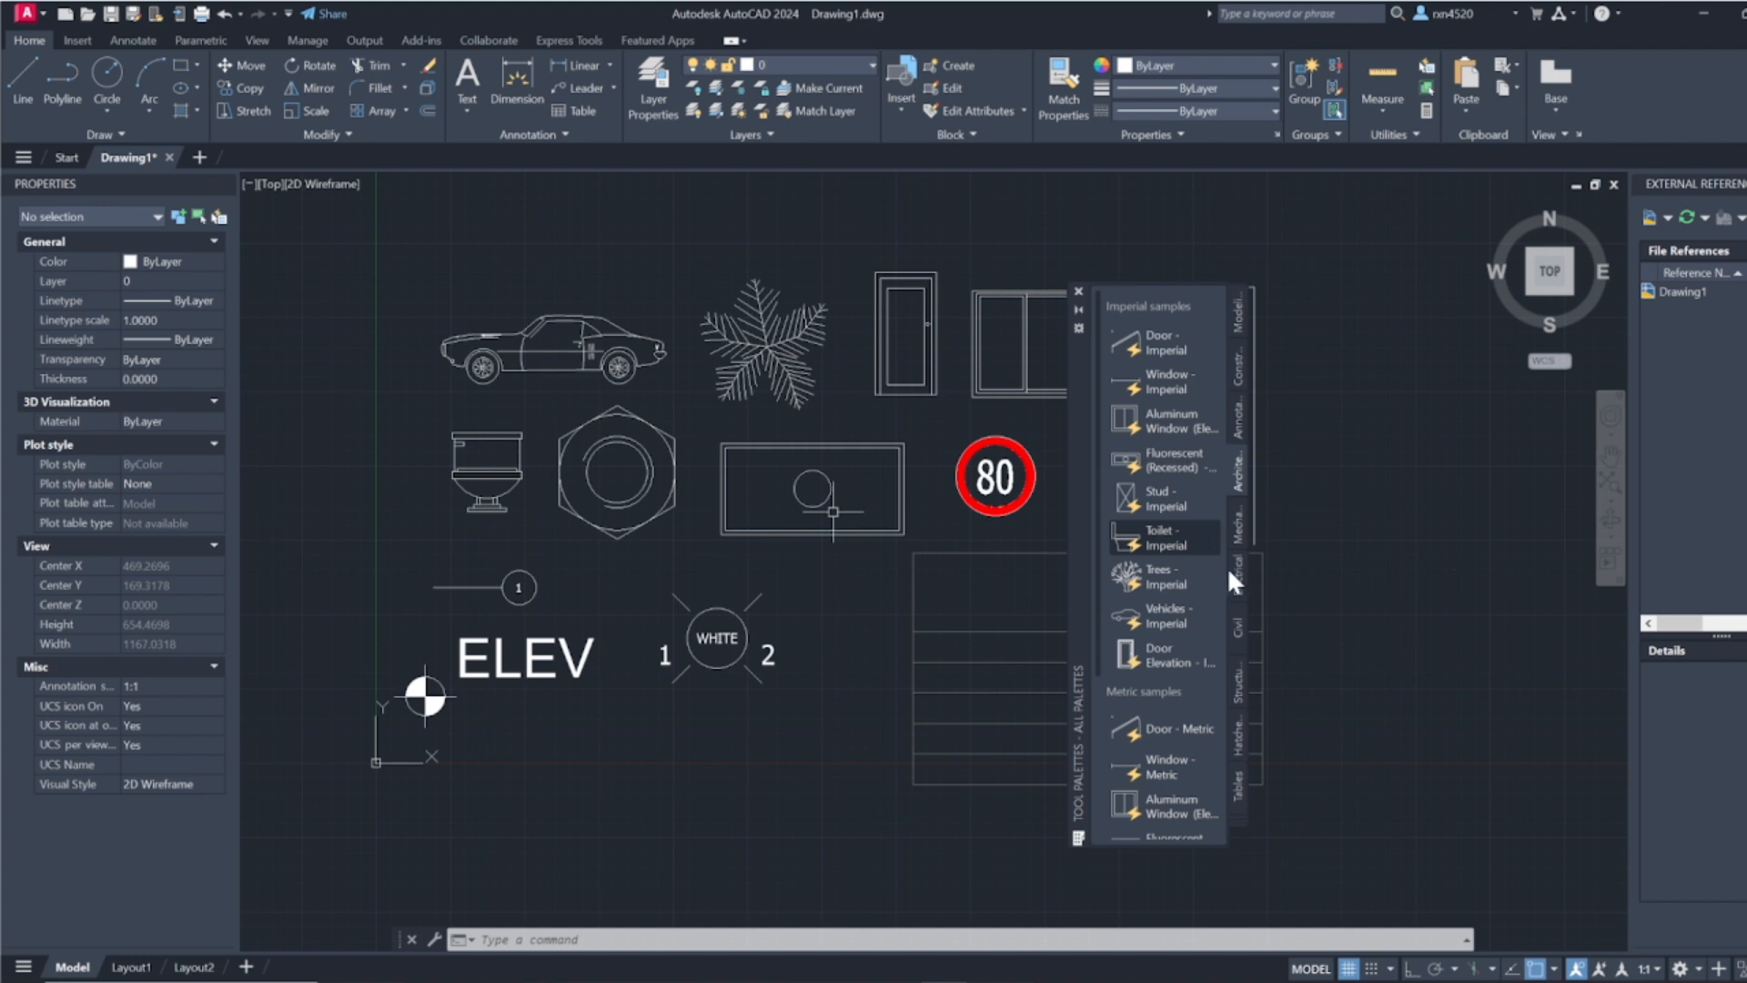
Step: Examine the block samples in the Mechanical, Electrical and Civil tool palettes
left_click(1238, 520)
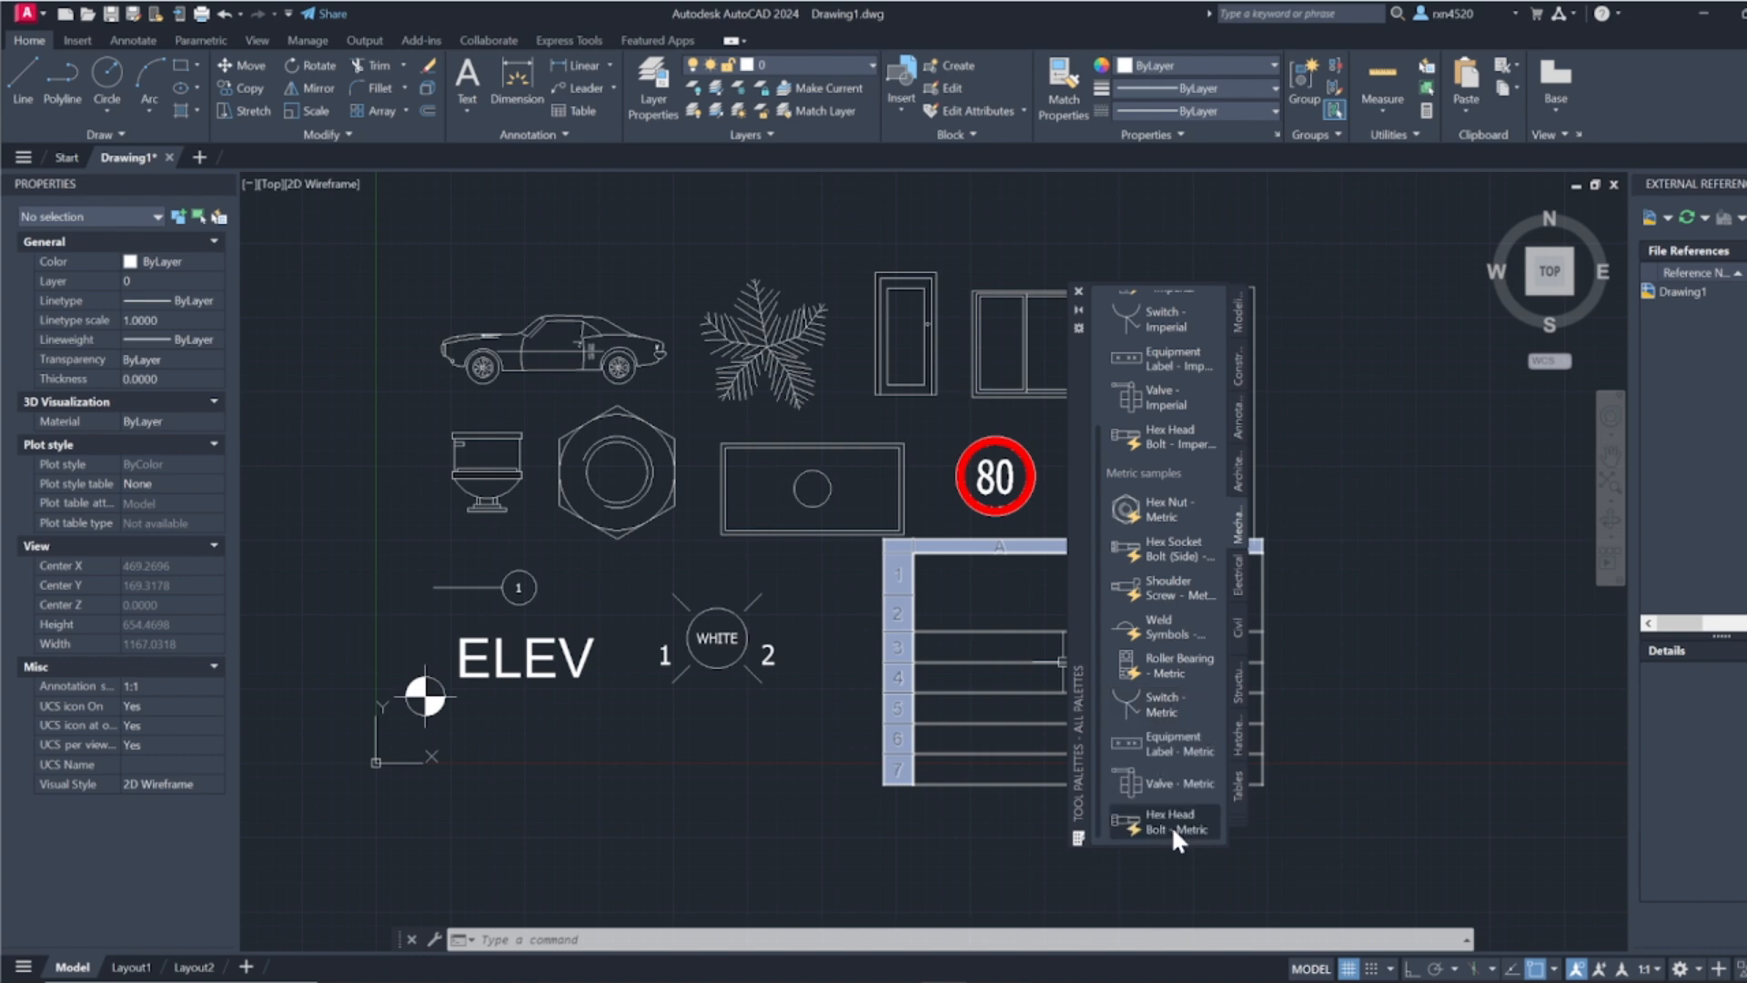
left_click(1238, 576)
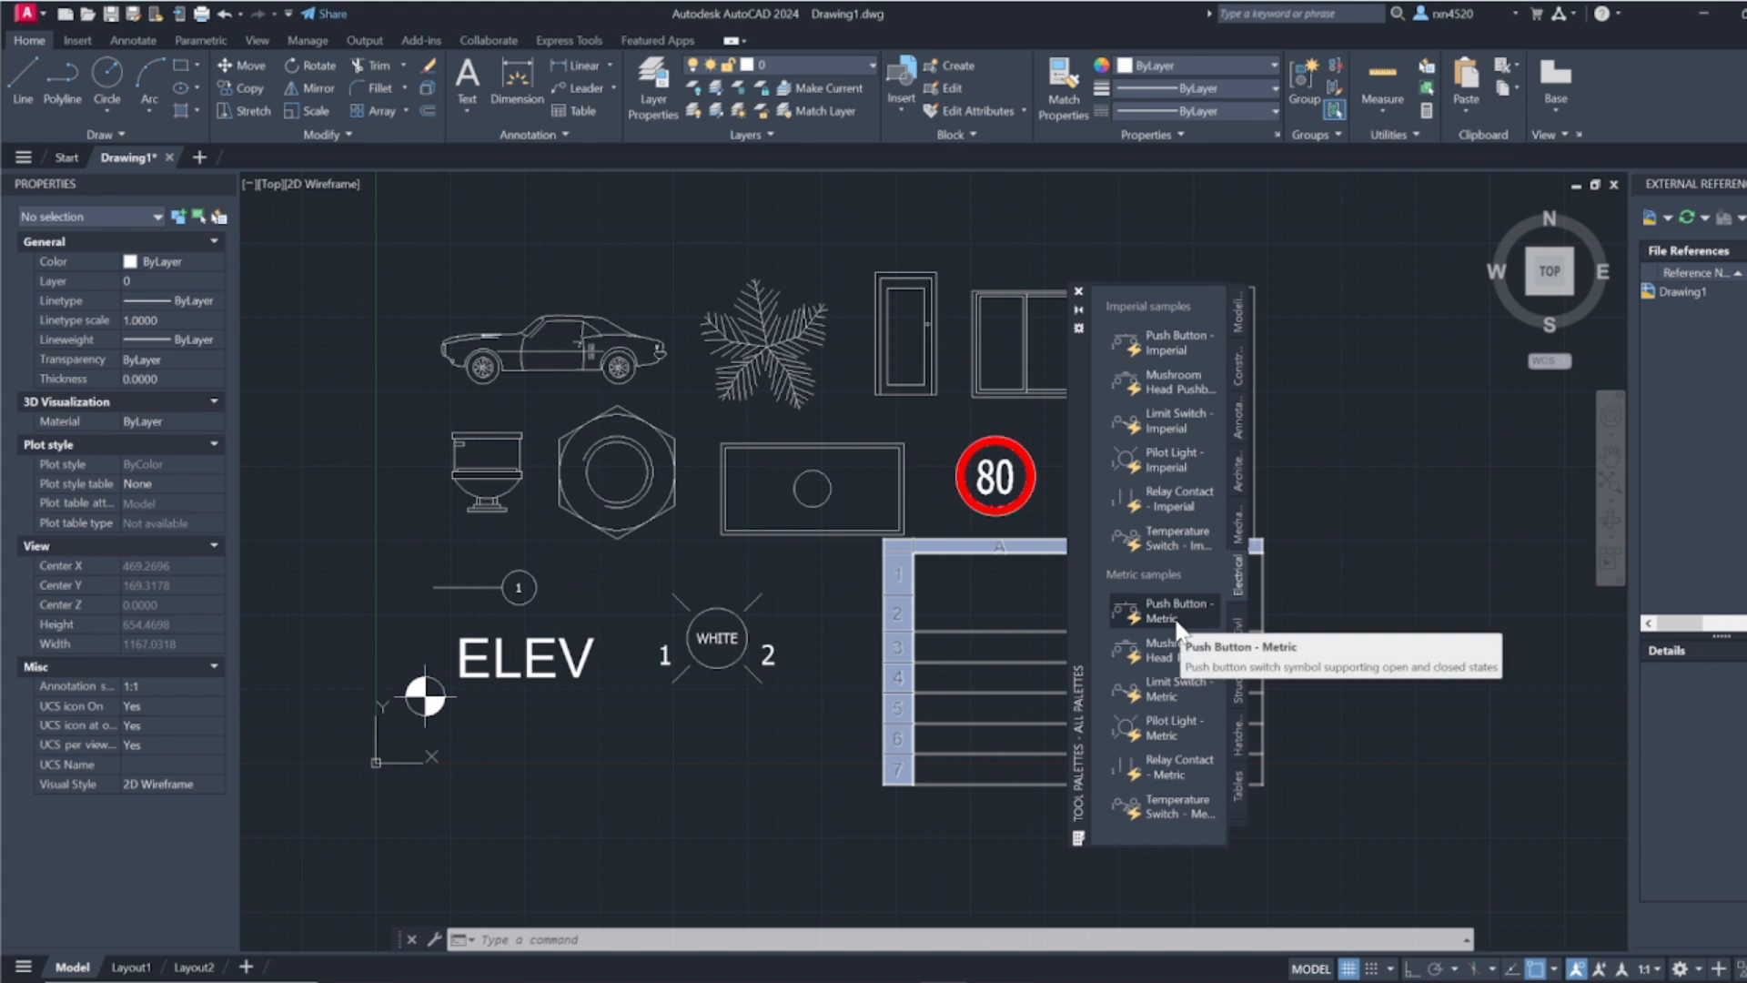
left_click(1238, 626)
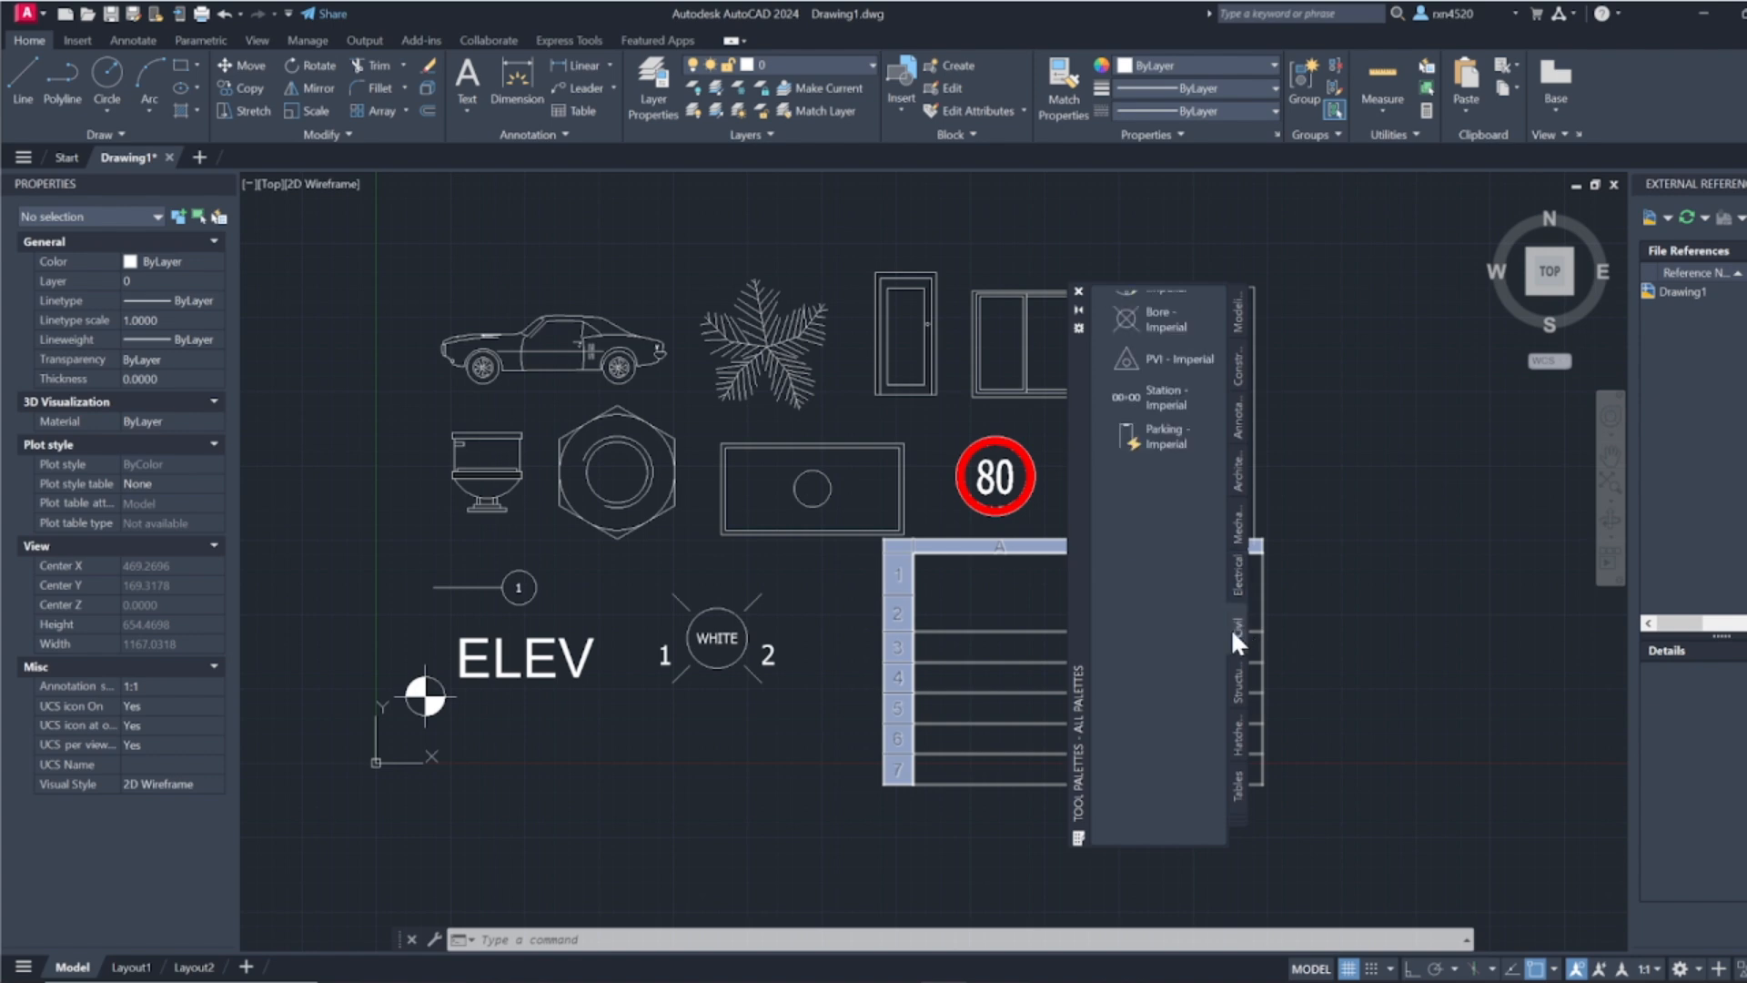
scroll(1170, 460, "up", 5)
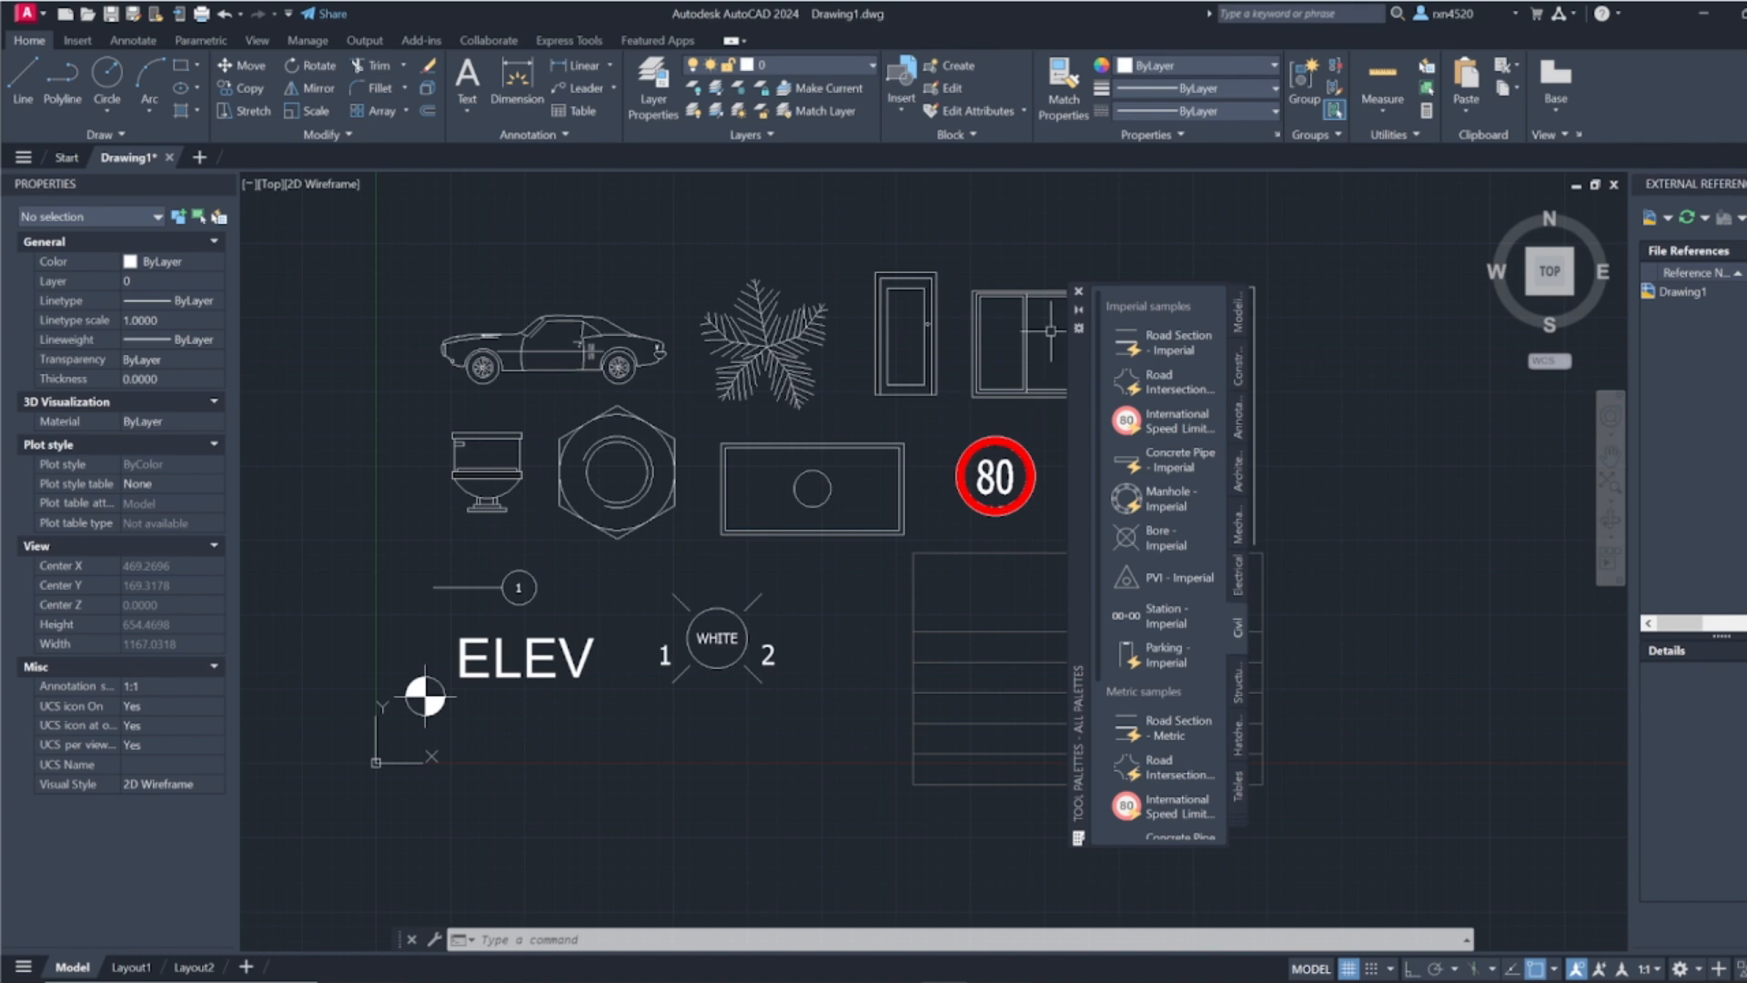
Step: Move the Tool Palettes window clear of the parking outline and table, and review the remaining Civil metric samples
mouse_move(1079, 373)
left_mouse_down()
mouse_move(563, 335)
mouse_move(677, 329)
left_mouse_up()
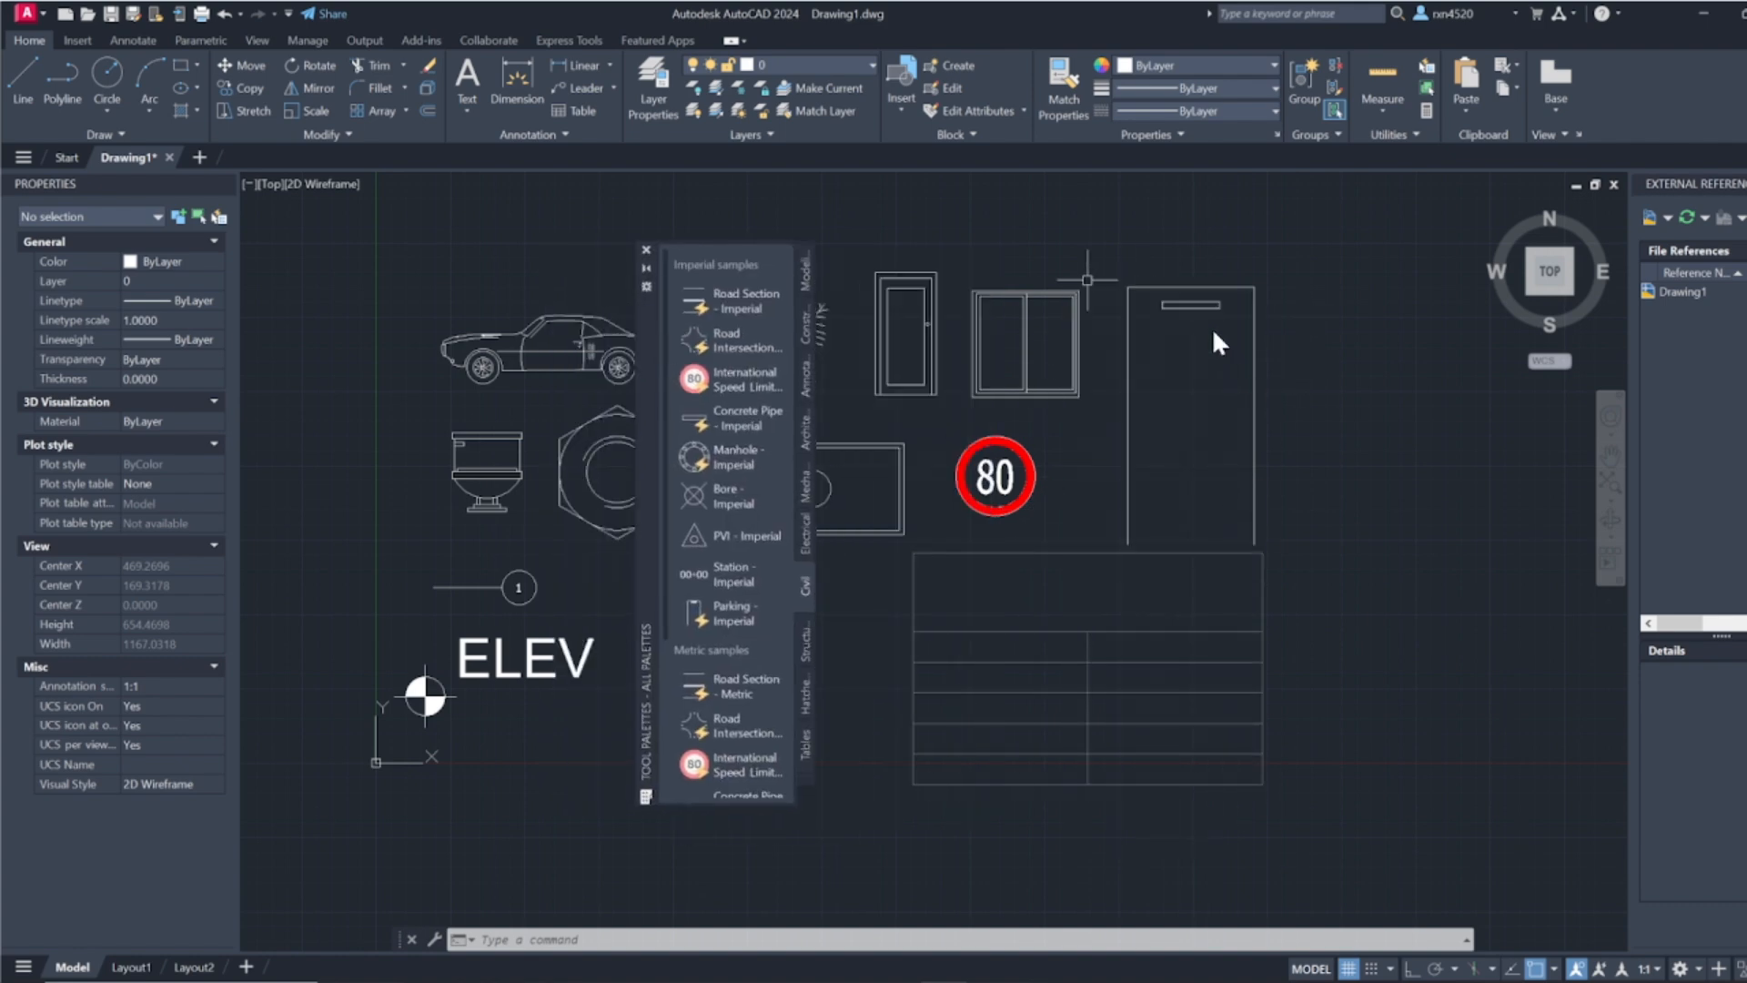
scroll(737, 653, "down", 3)
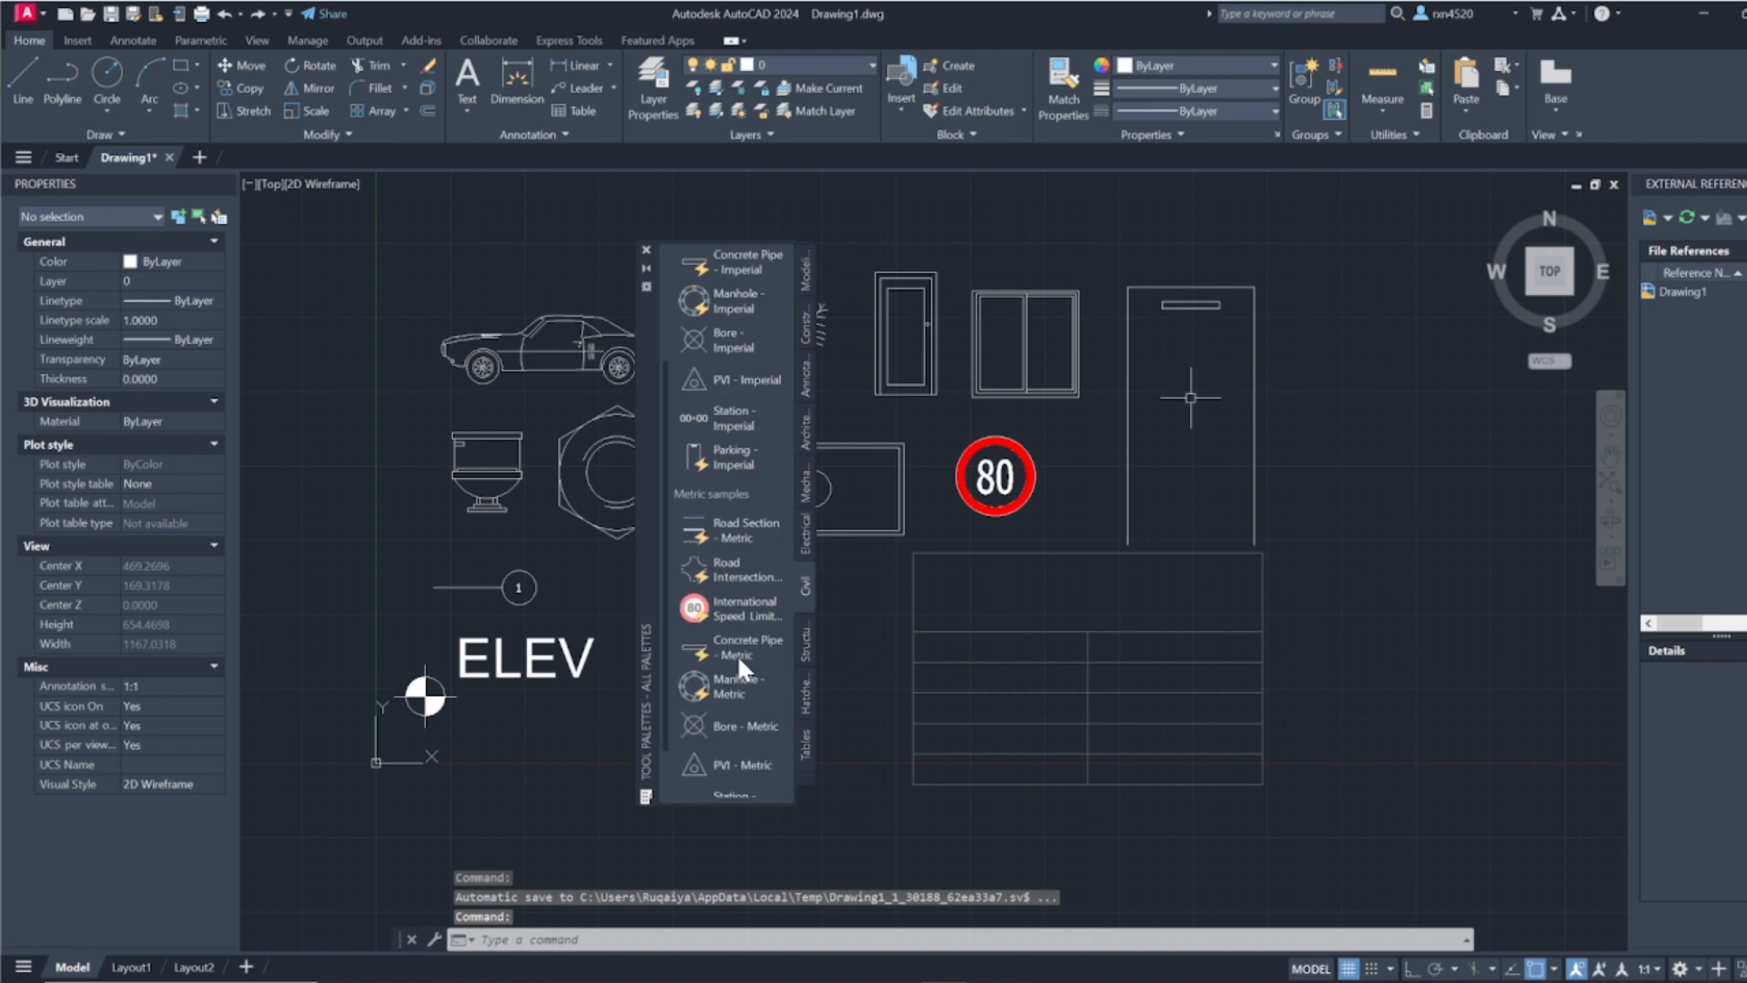
scroll(737, 653, "down", 1)
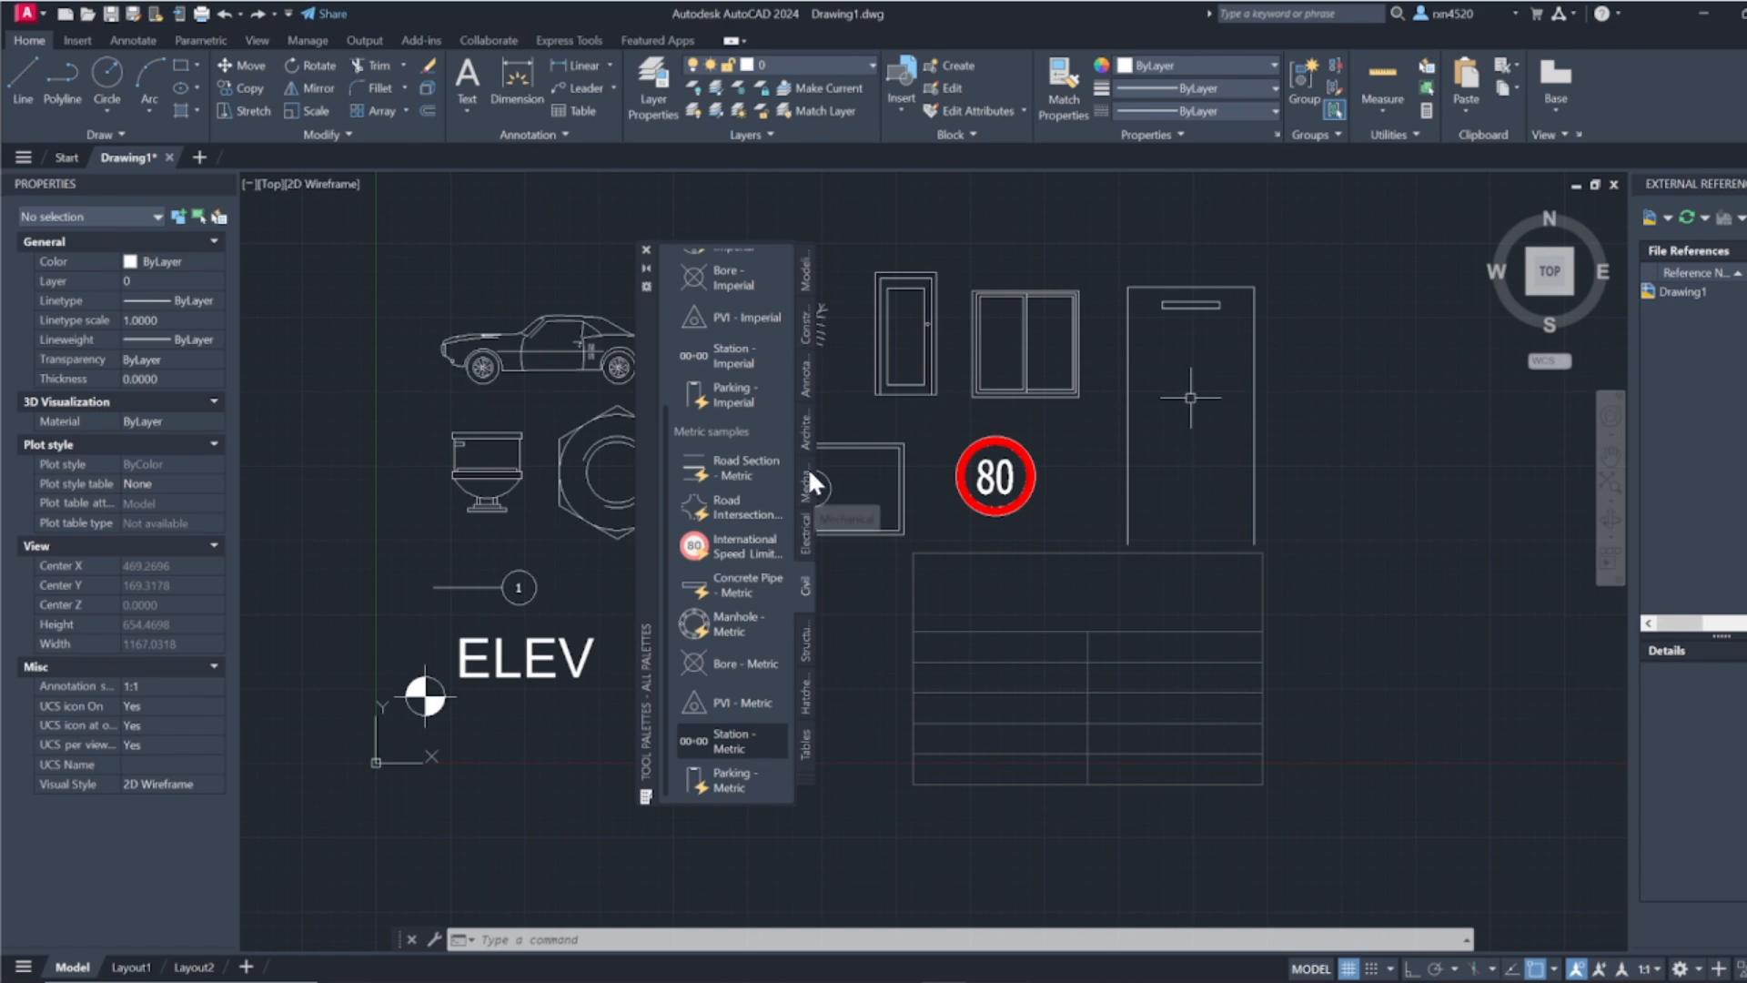
Step: Insert the Step symbol - Imperial block from the Structural palette beside the parking outline, keeping its default step amount
left_click(805, 642)
scroll(710, 334, "up", 2)
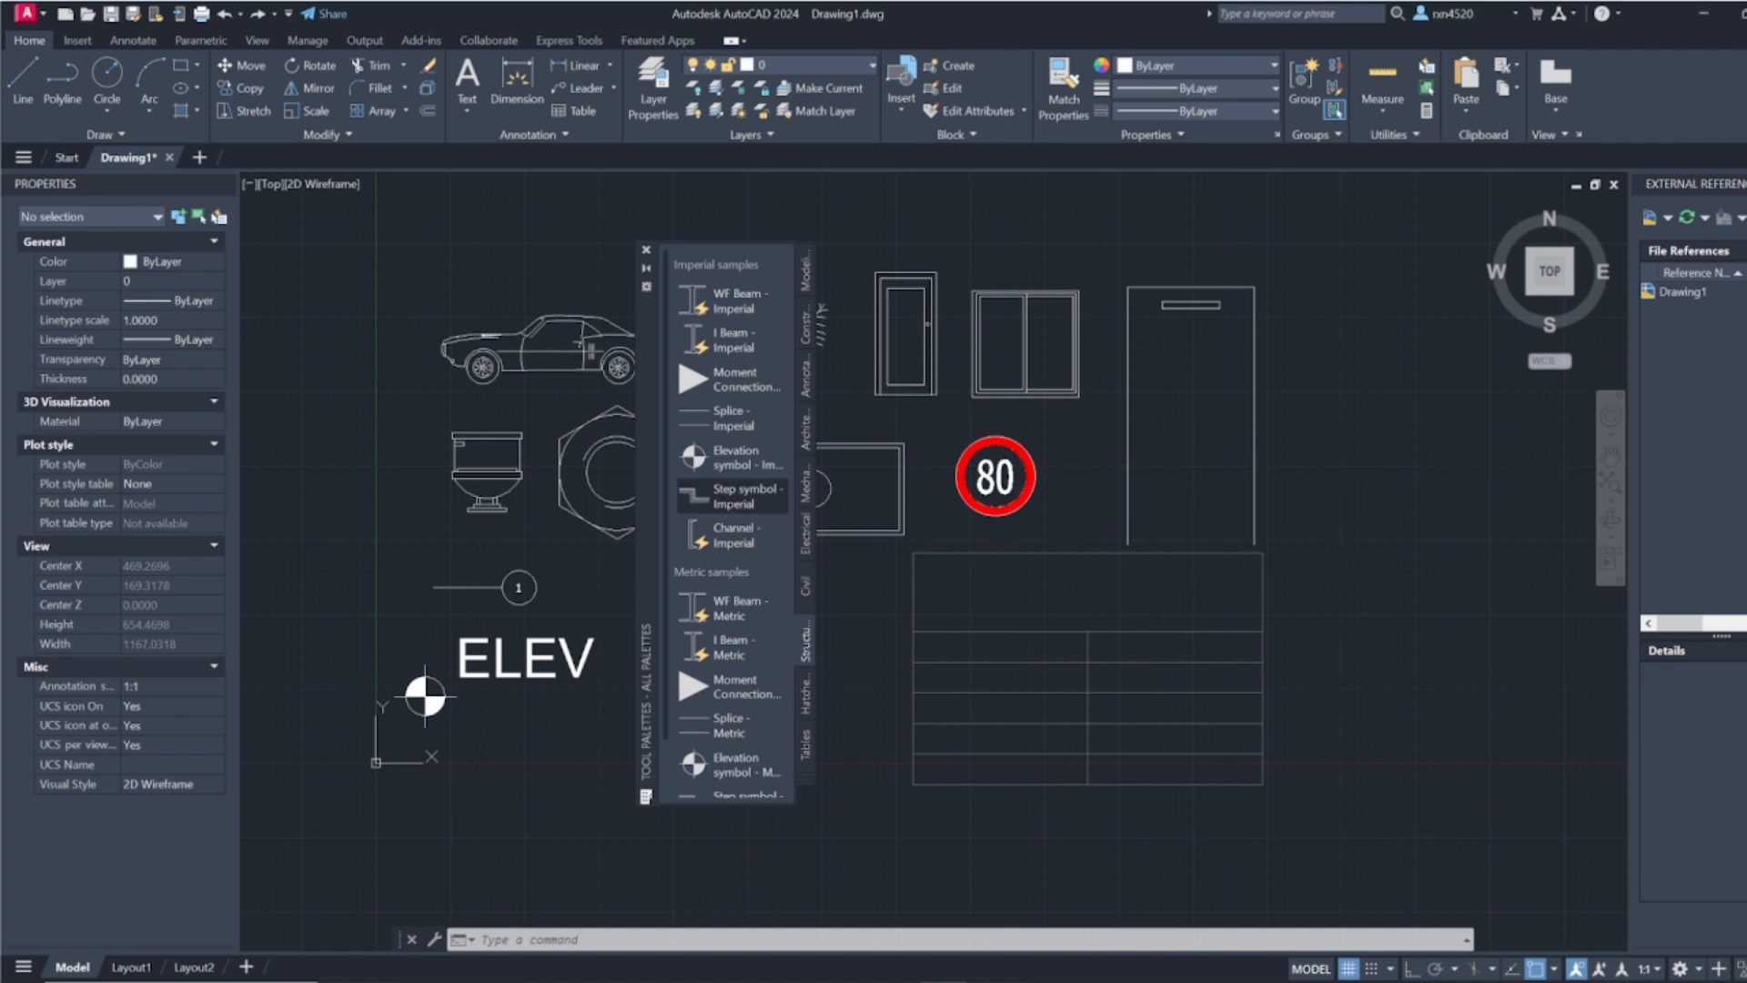
left_click(1351, 487)
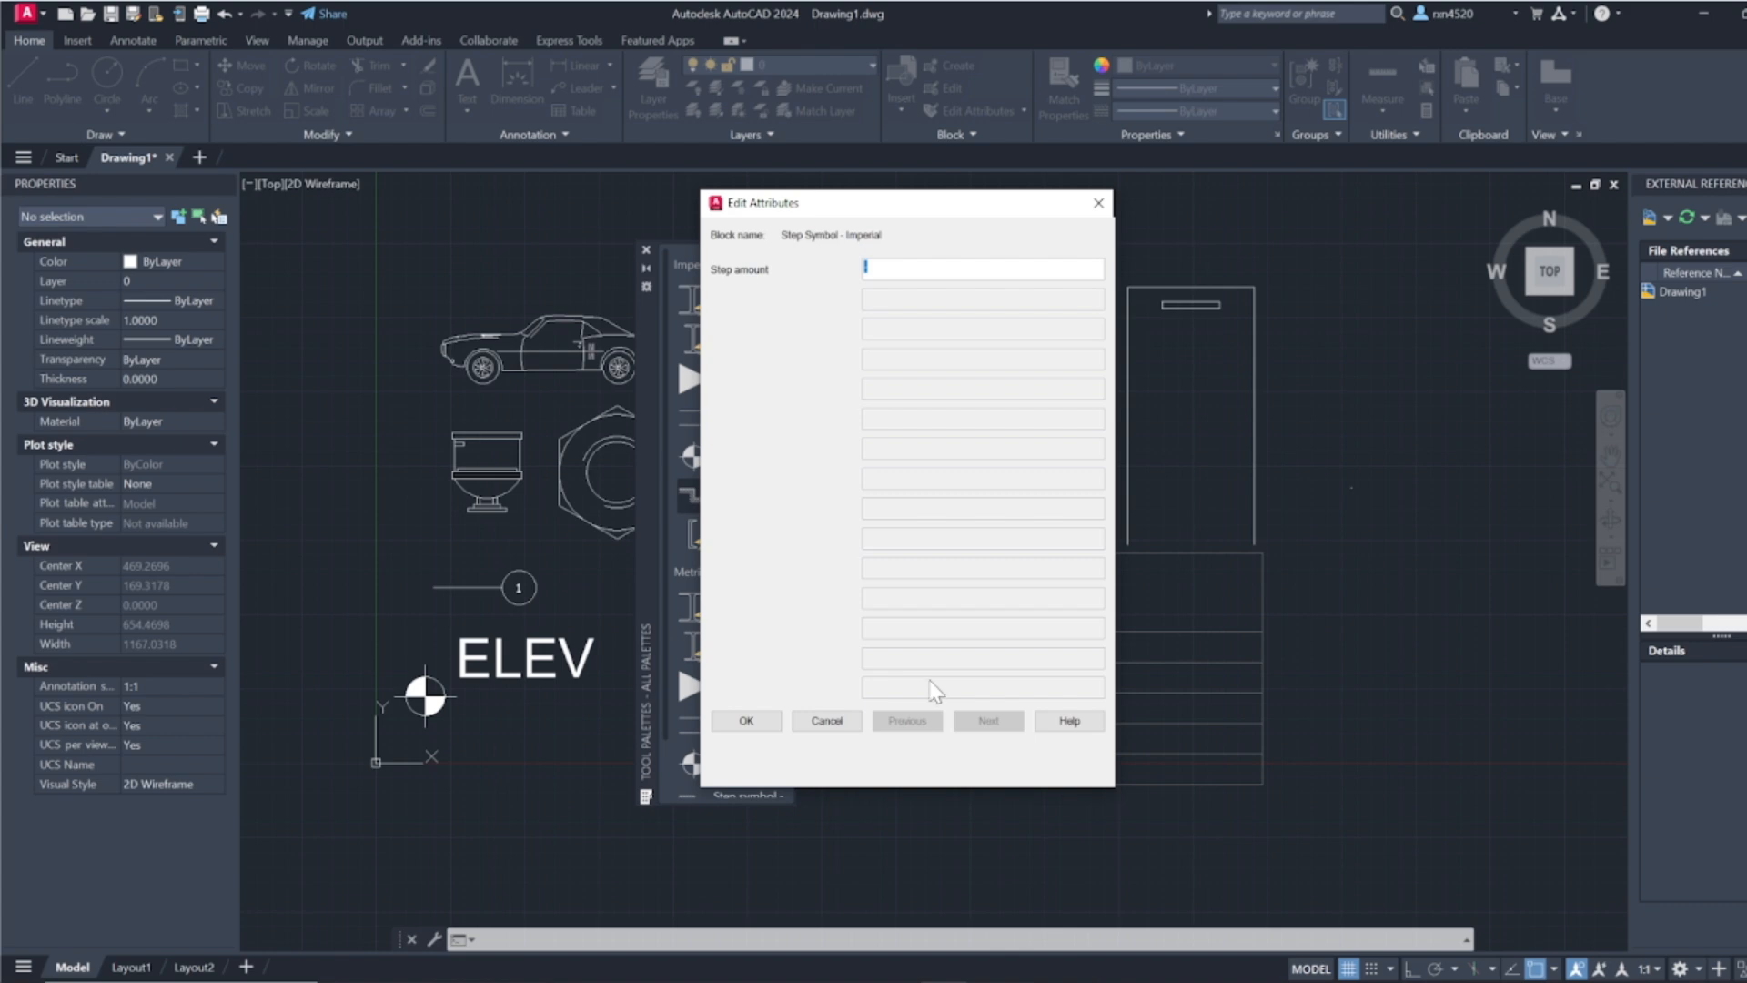
left_click(769, 728)
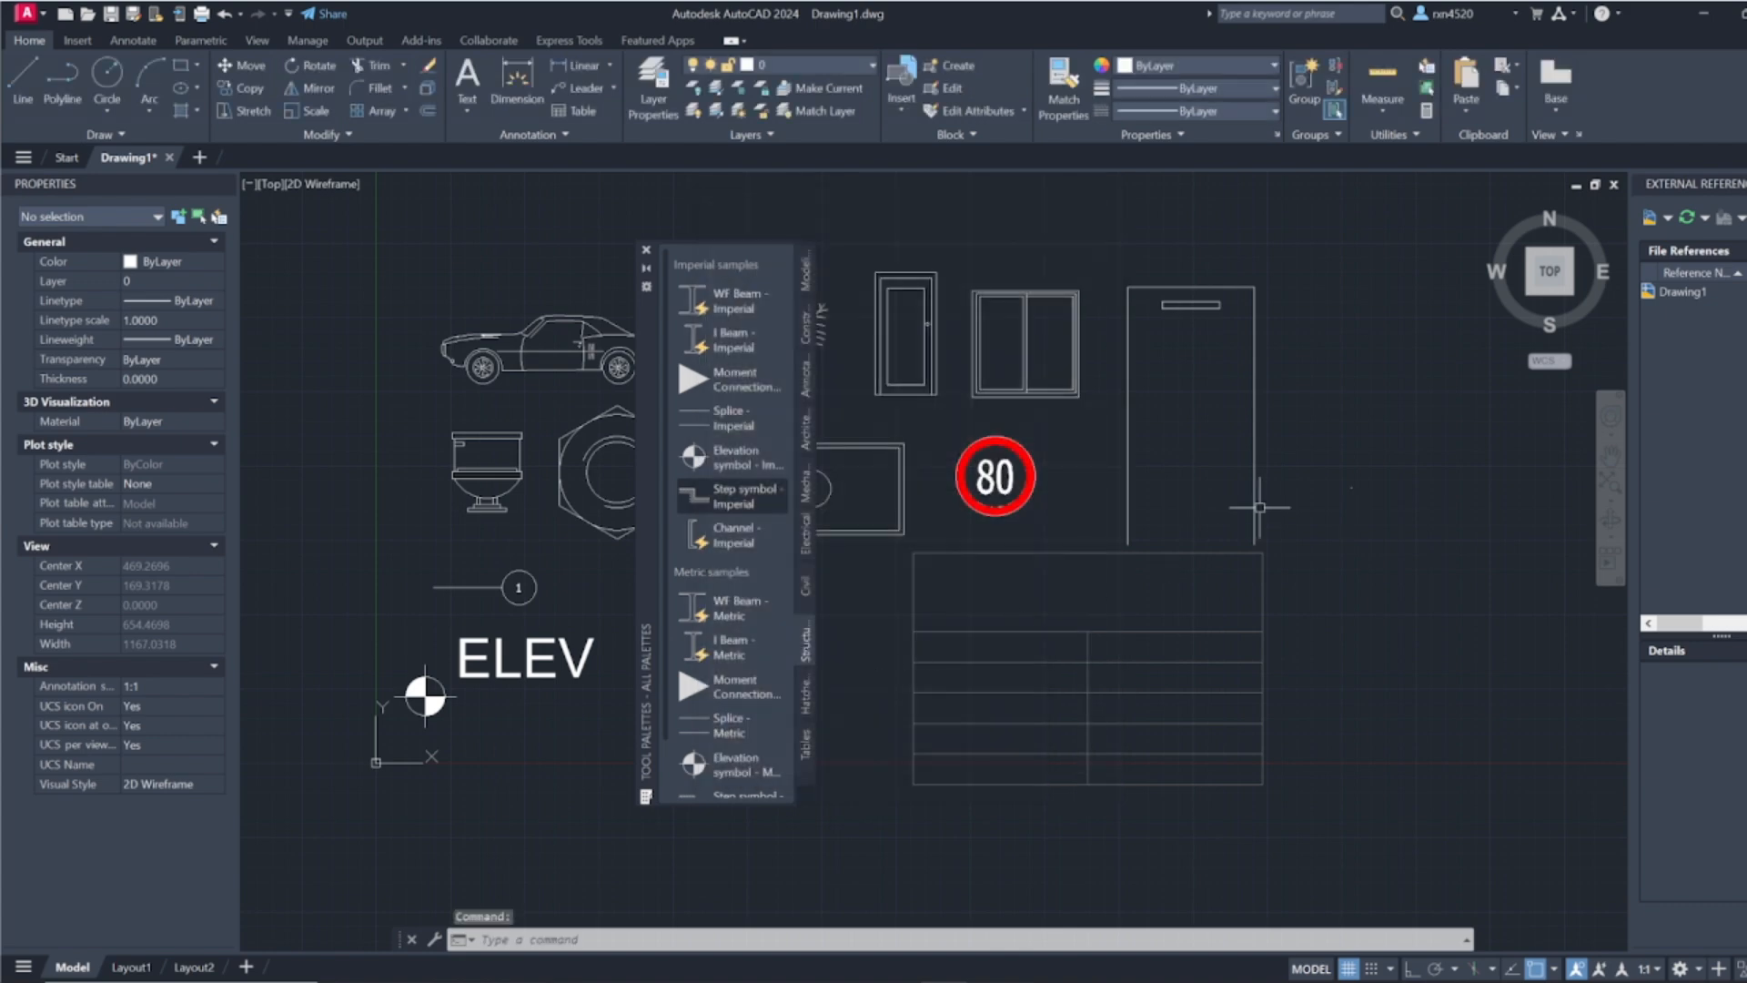
Step: Scale up the tiny Step symbol - Imperial block from its insertion point to roughly the size of the neighbouring blocks
left_click(1372, 480)
left_click(1308, 533)
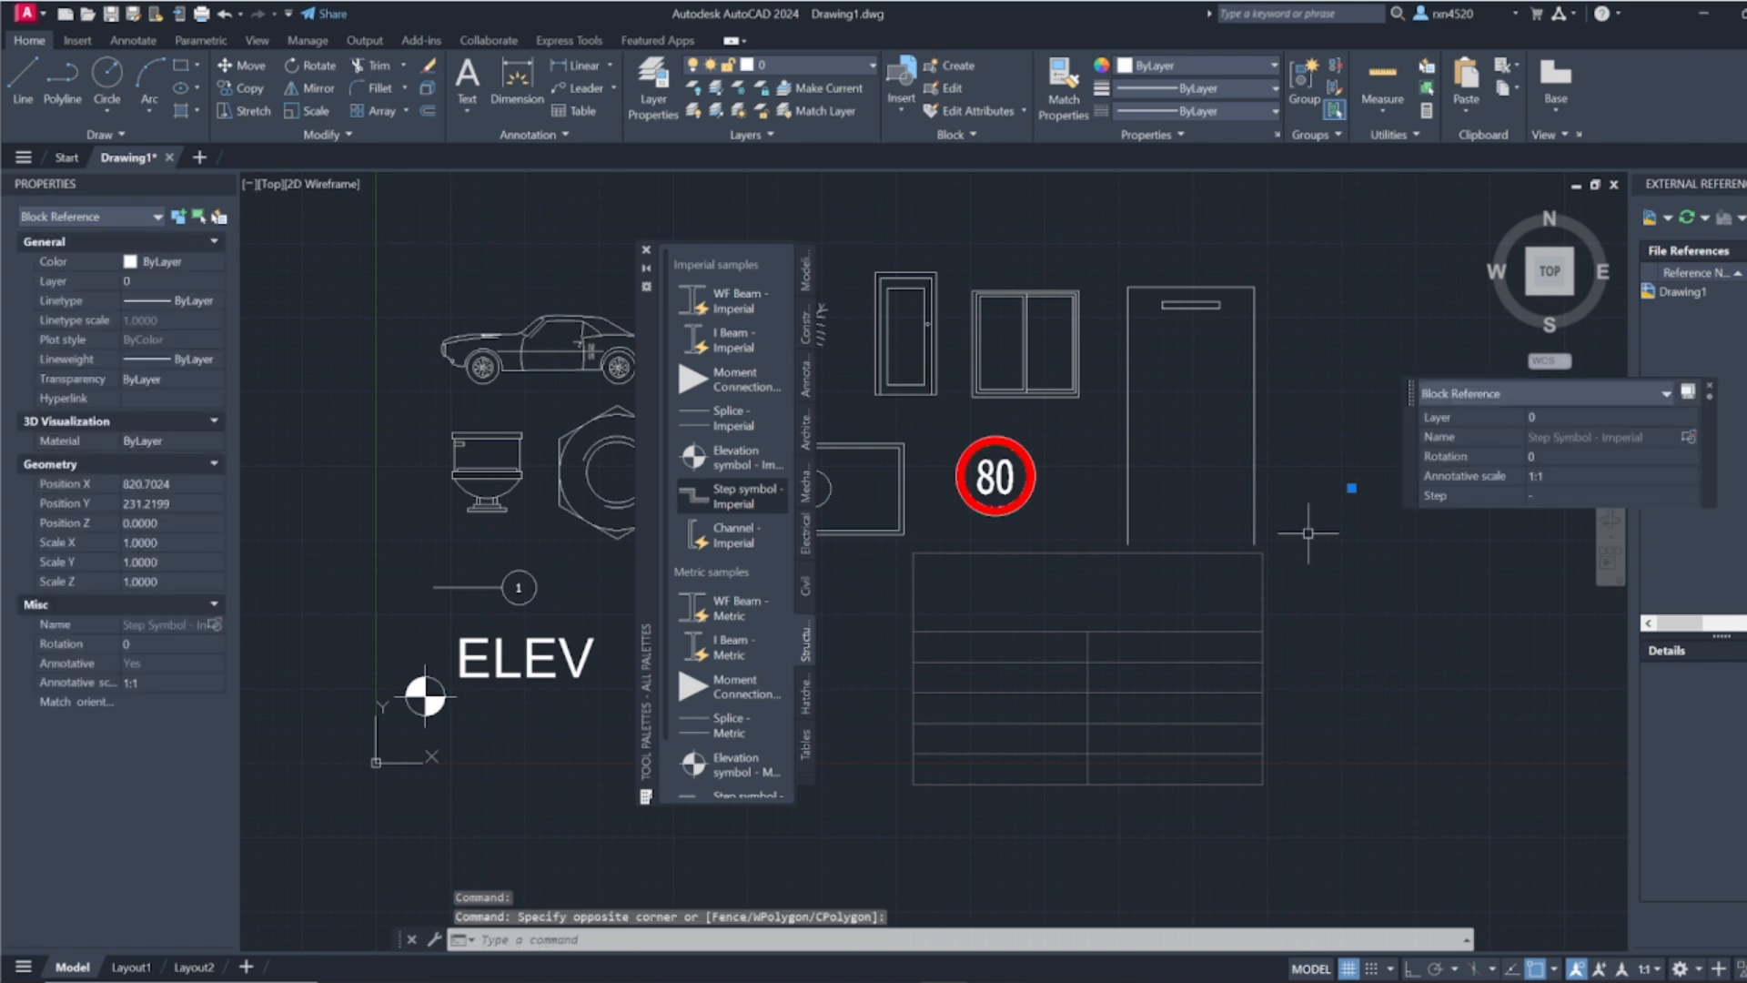
scroll(1374, 488, "up", 4)
scroll(1320, 475, "up", 5)
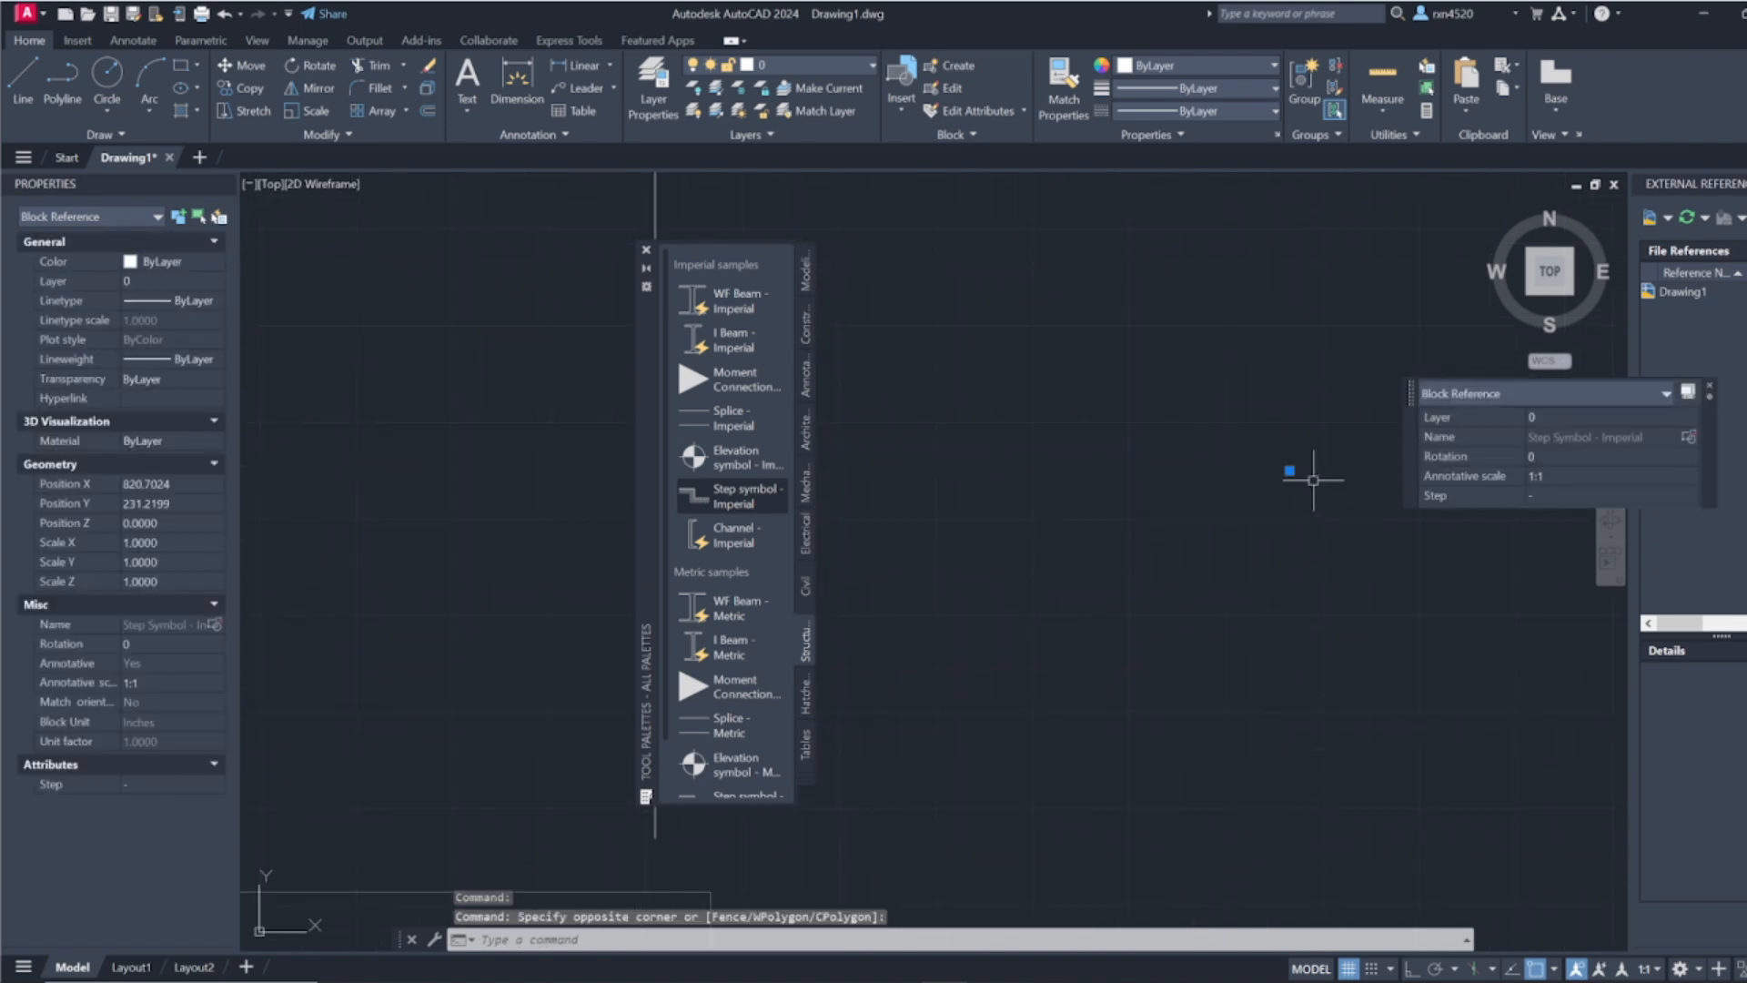
scroll(1295, 482, "down", 5)
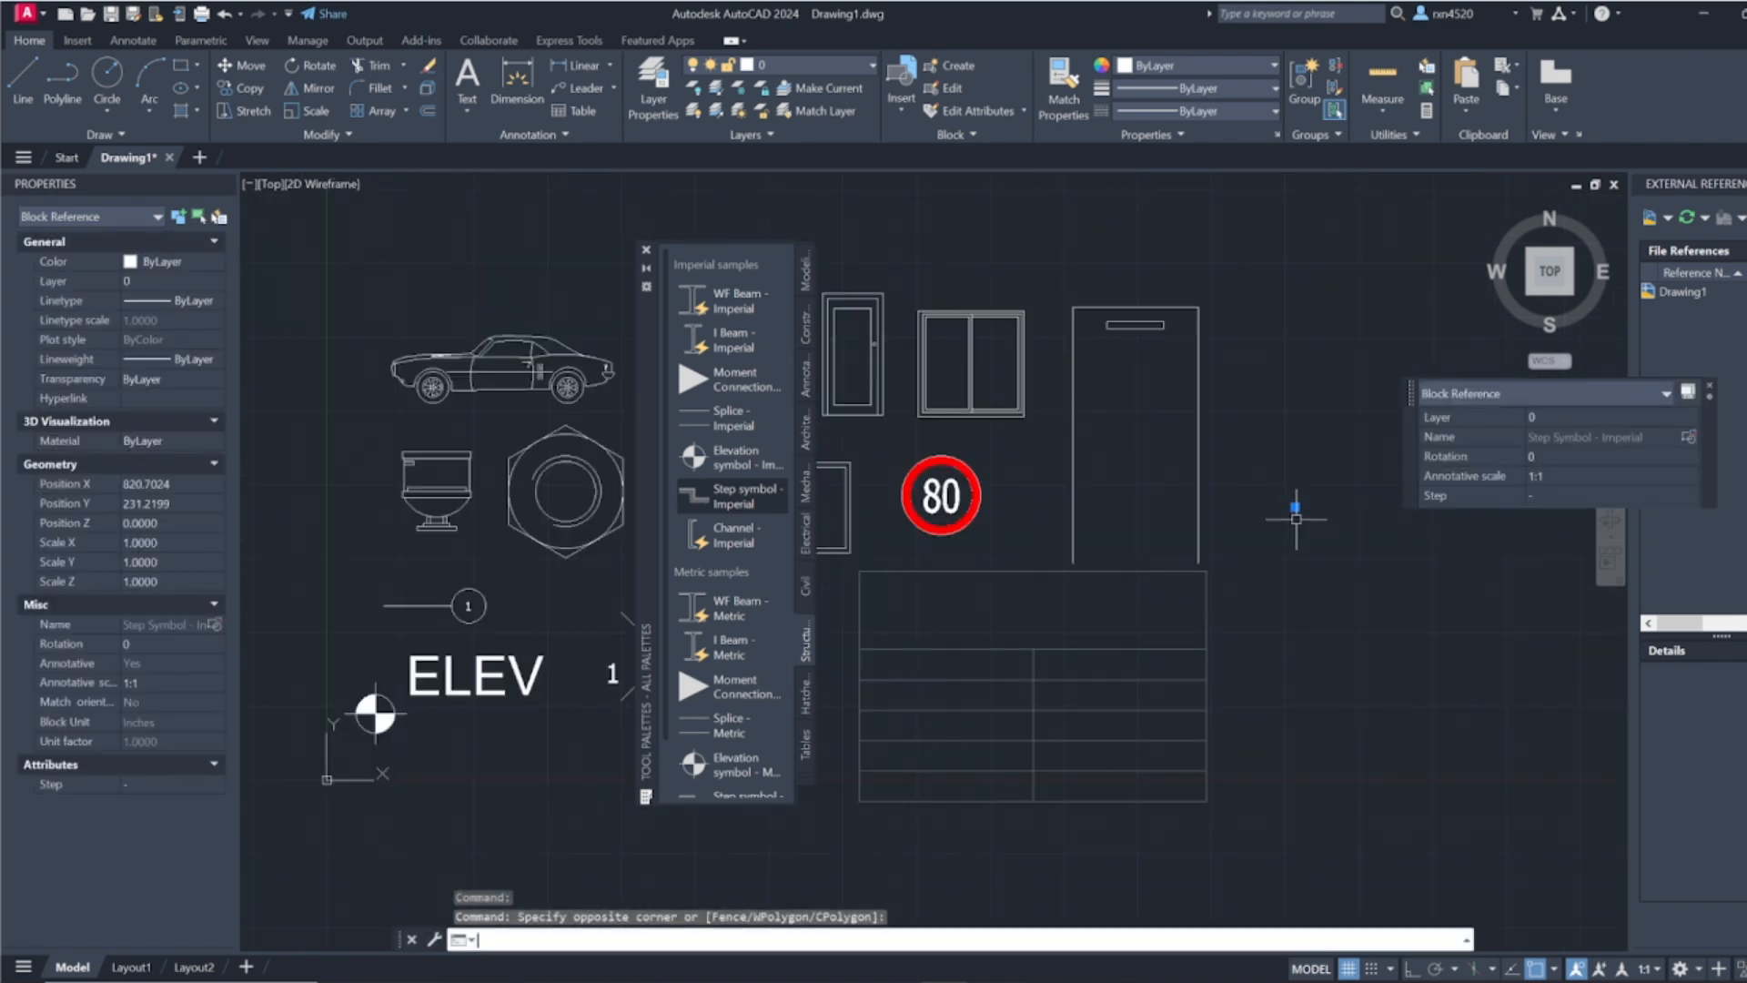
type("sc")
key("Return")
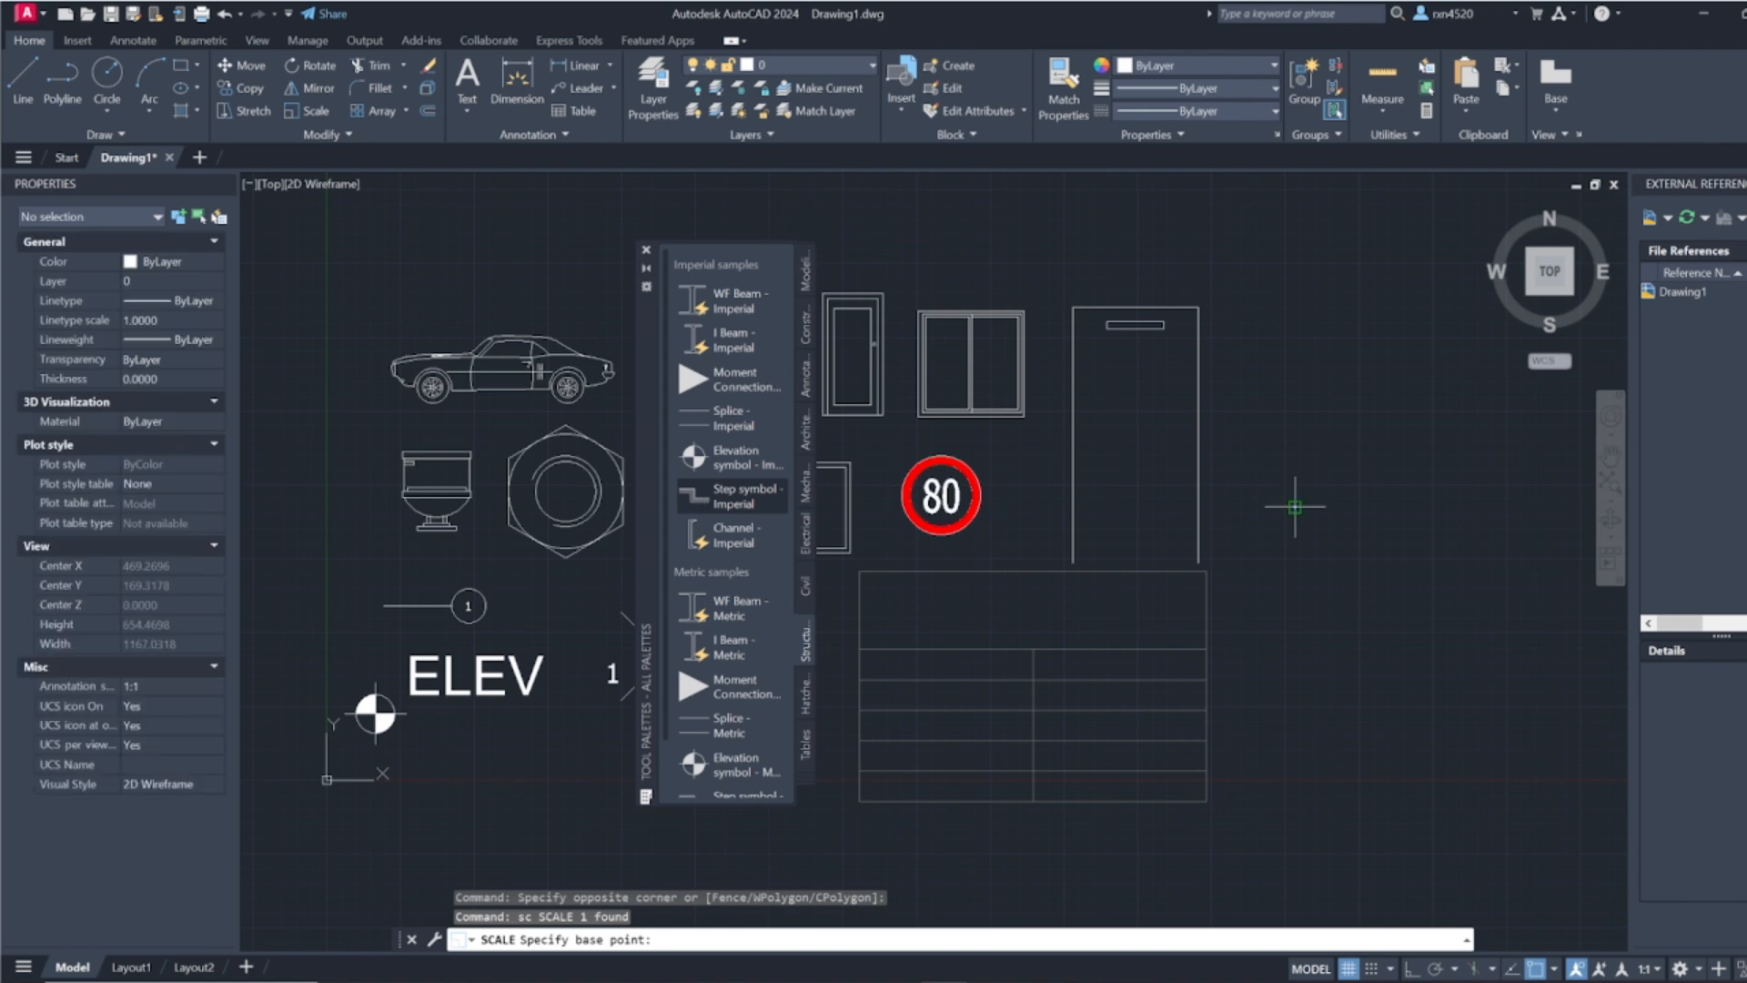
left_click(1295, 507)
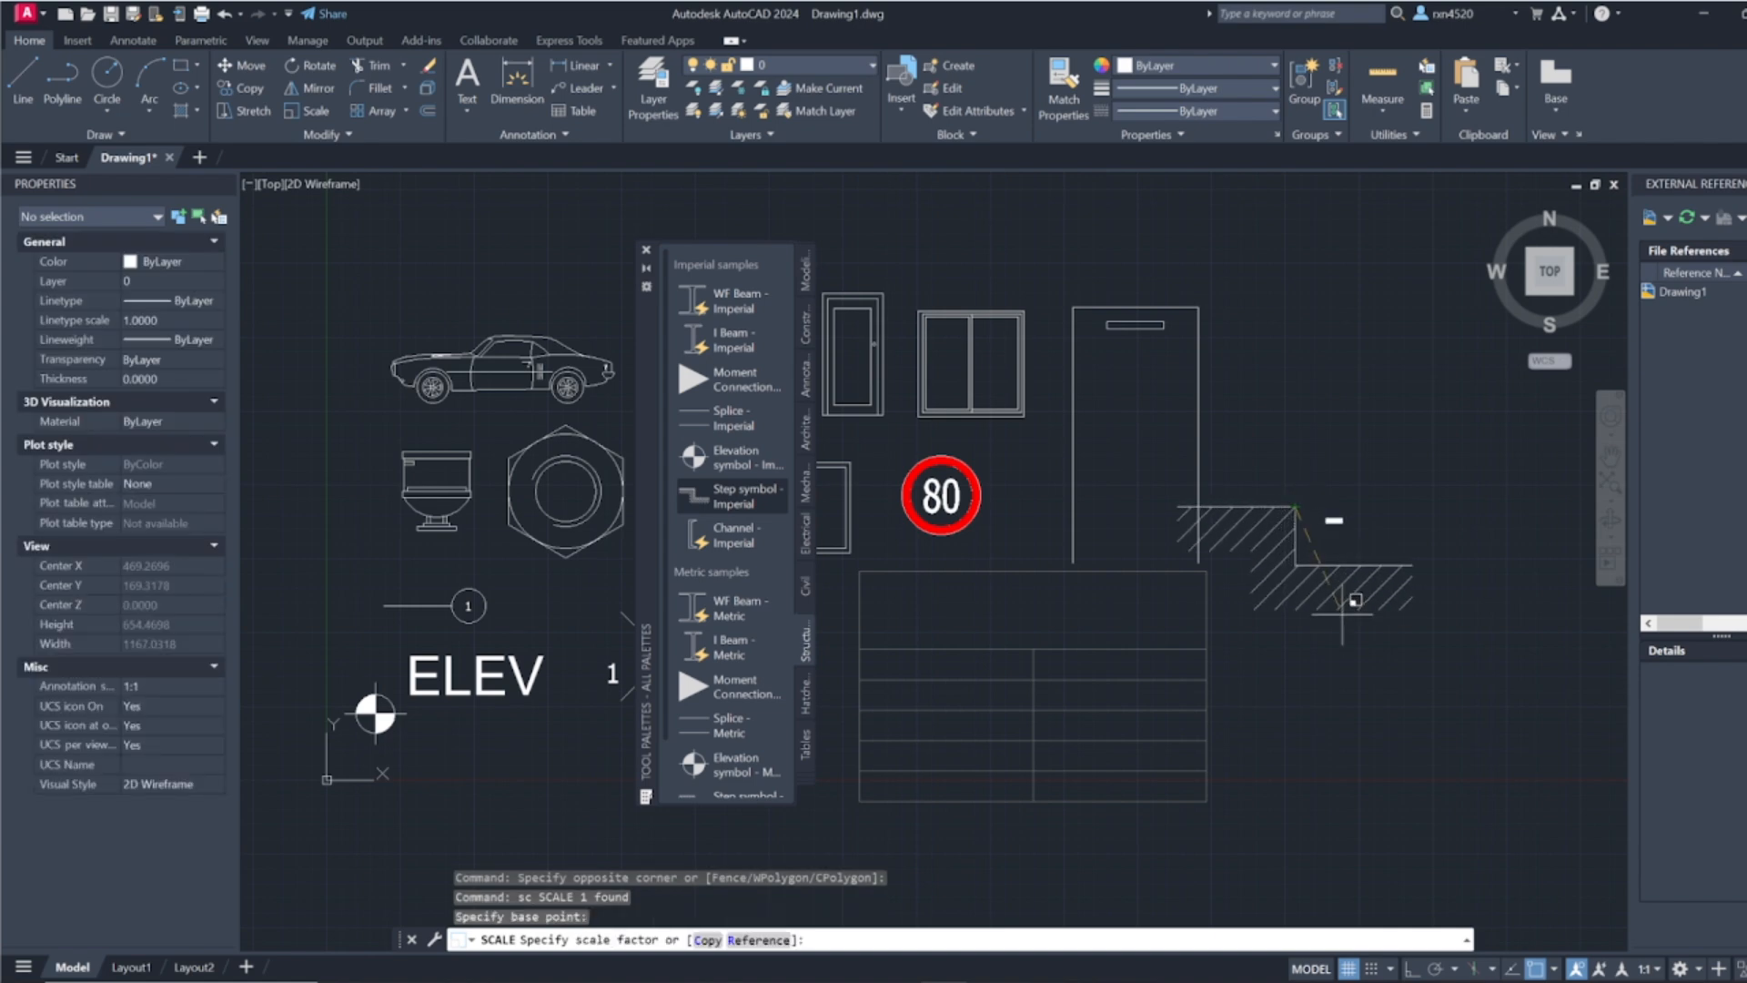
key("Escape")
key("Escape")
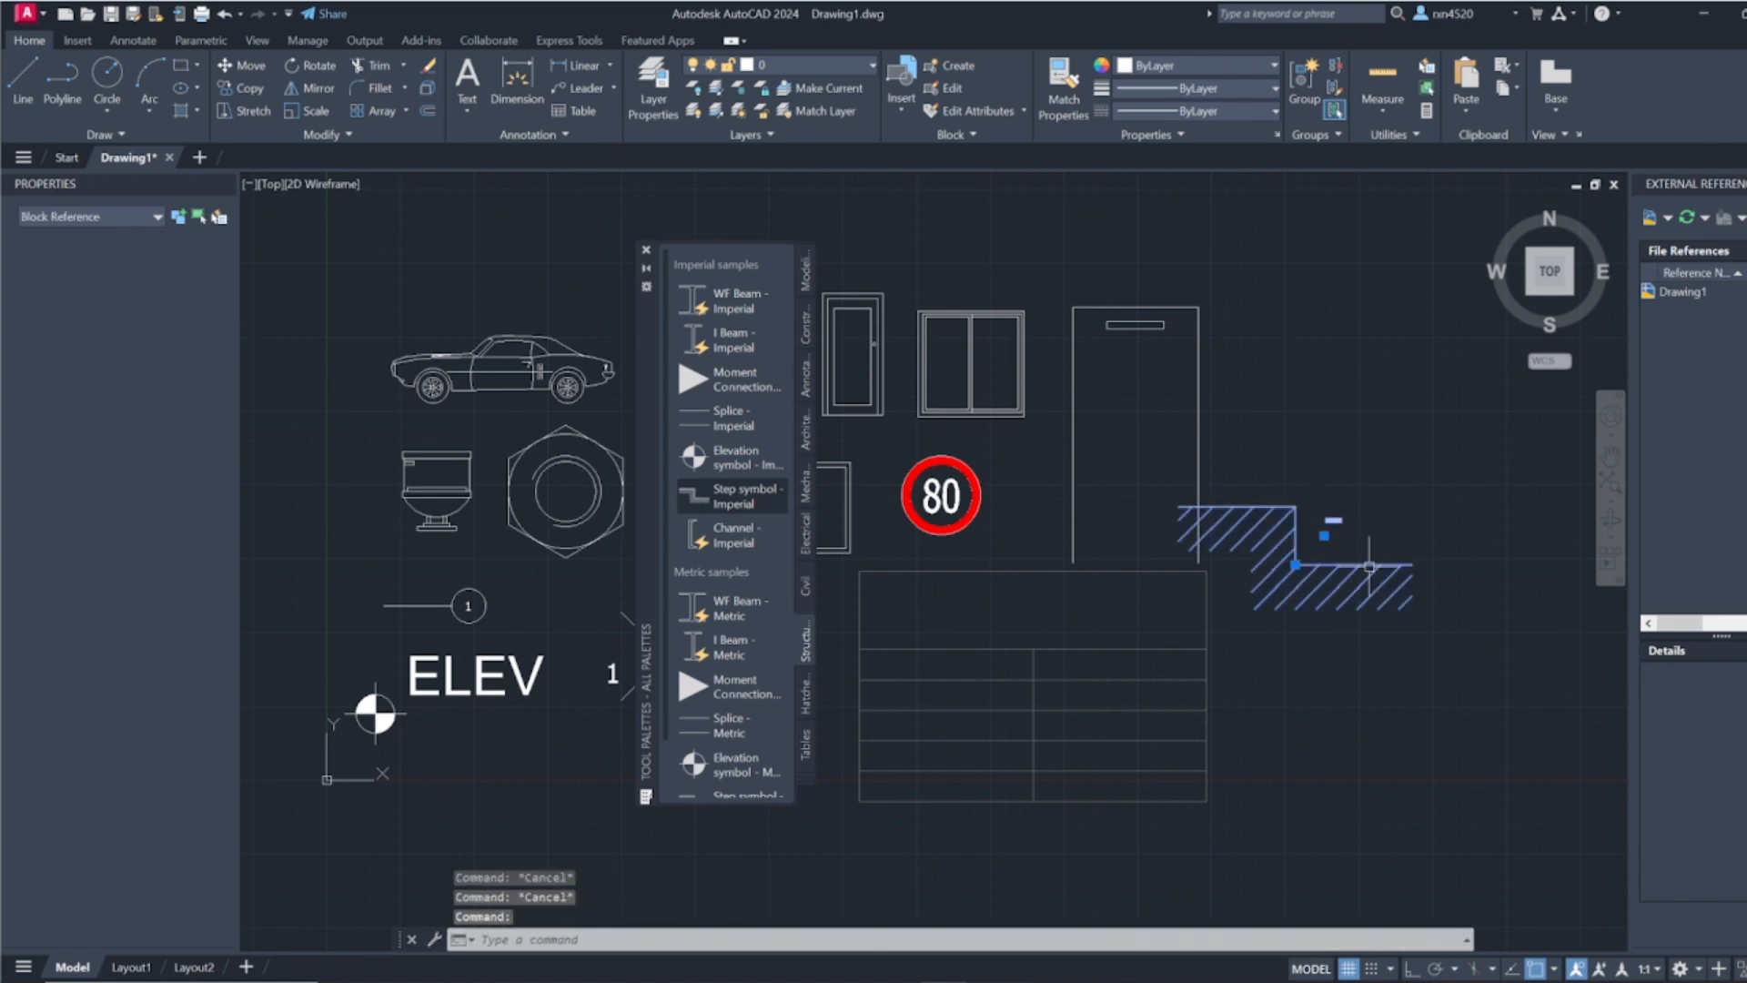
Step: Move the enlarged step symbol block away from the parking outline so the two do not overlap
type("m")
key("Return")
left_click(1371, 549)
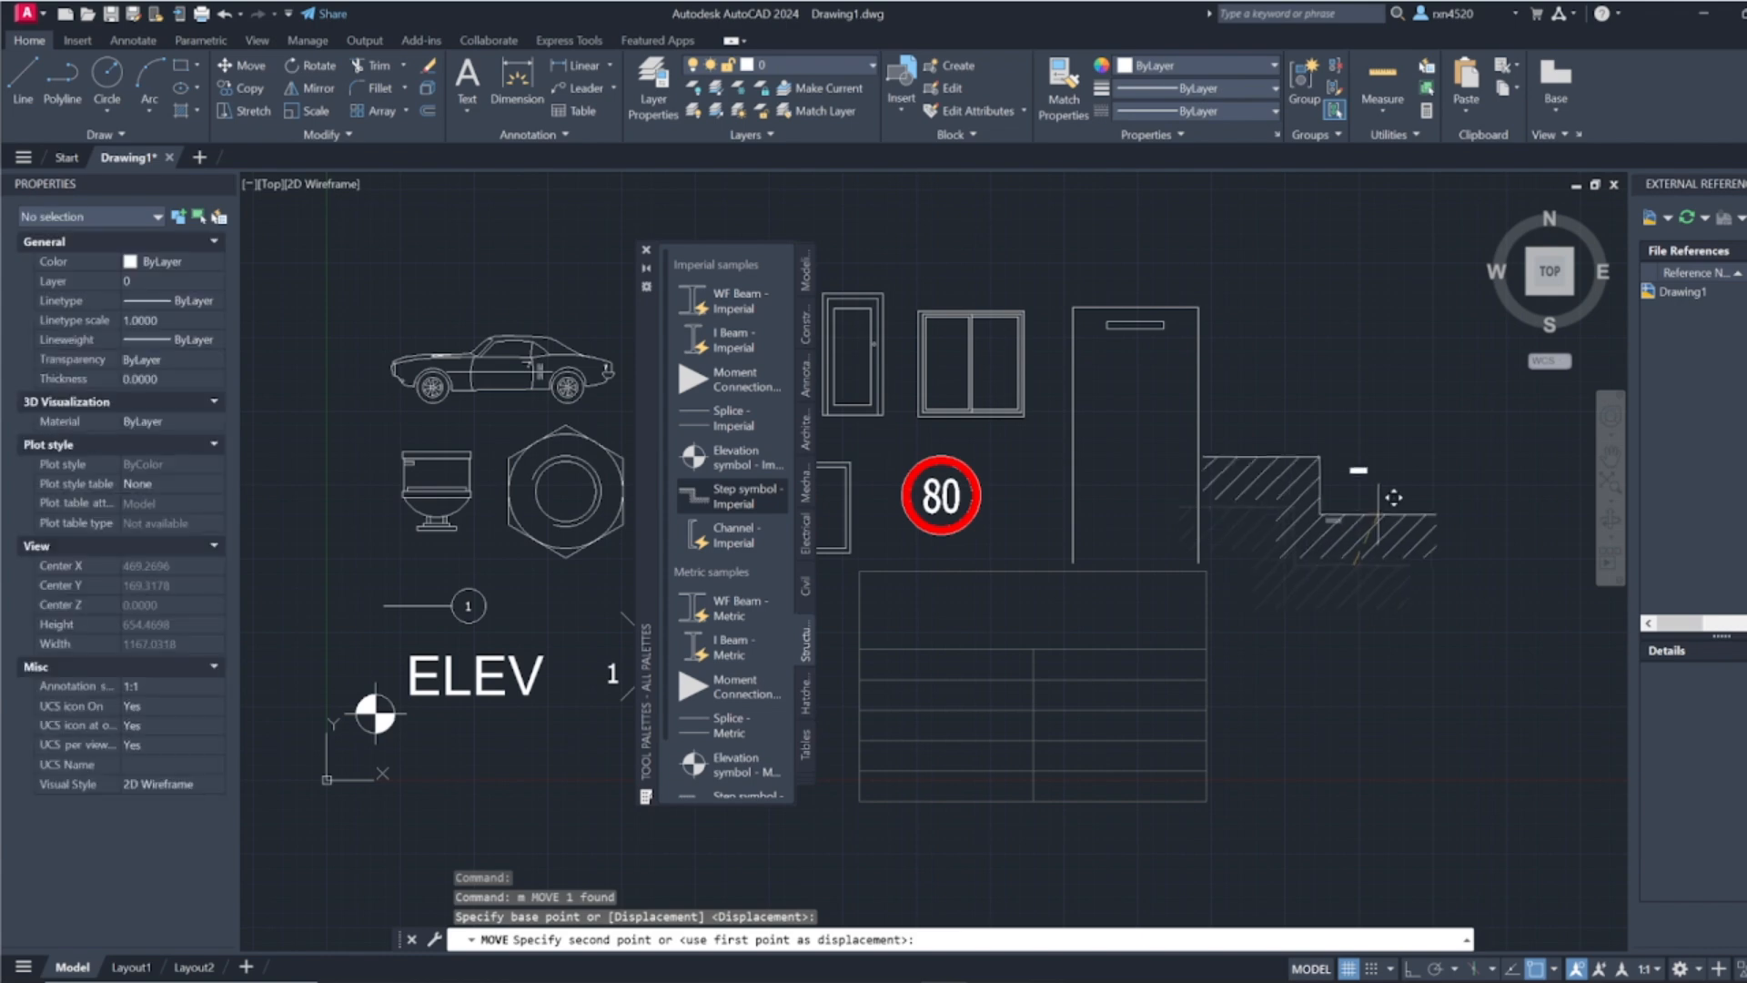
left_click(1429, 486)
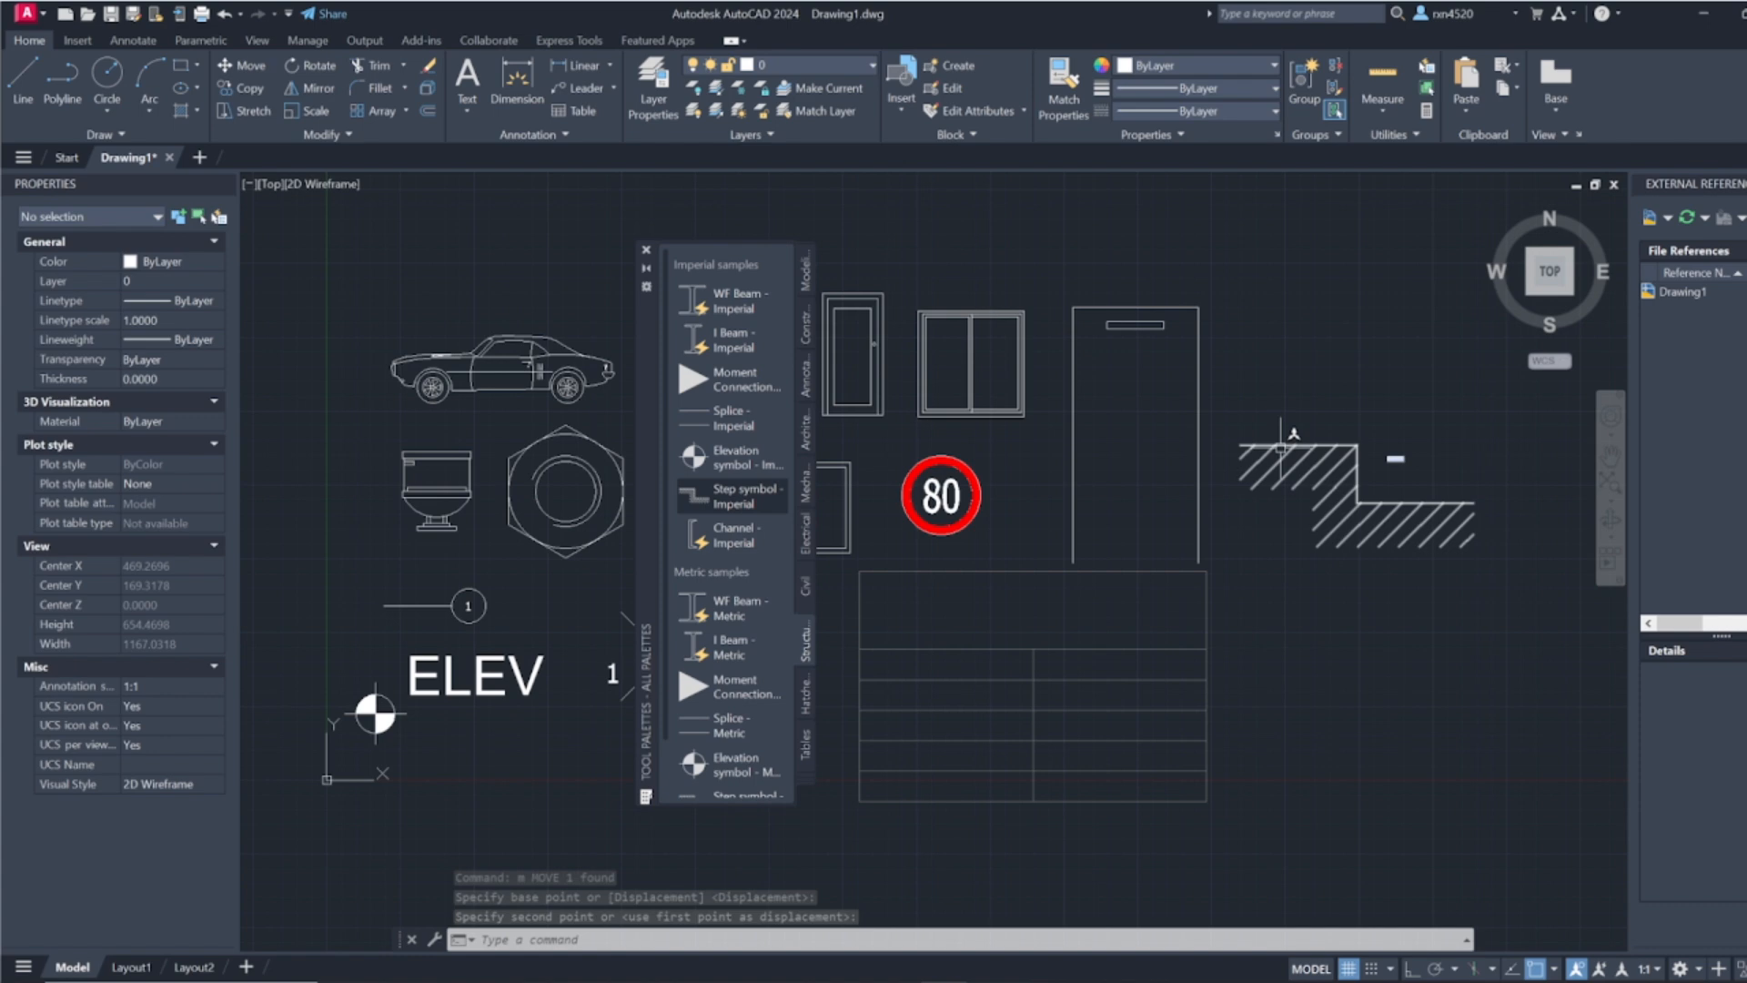
Step: Review the remaining Structural metric samples and the imperial, ISO and gradient samples in the Hatches palette
scroll(723, 597, "down", 2)
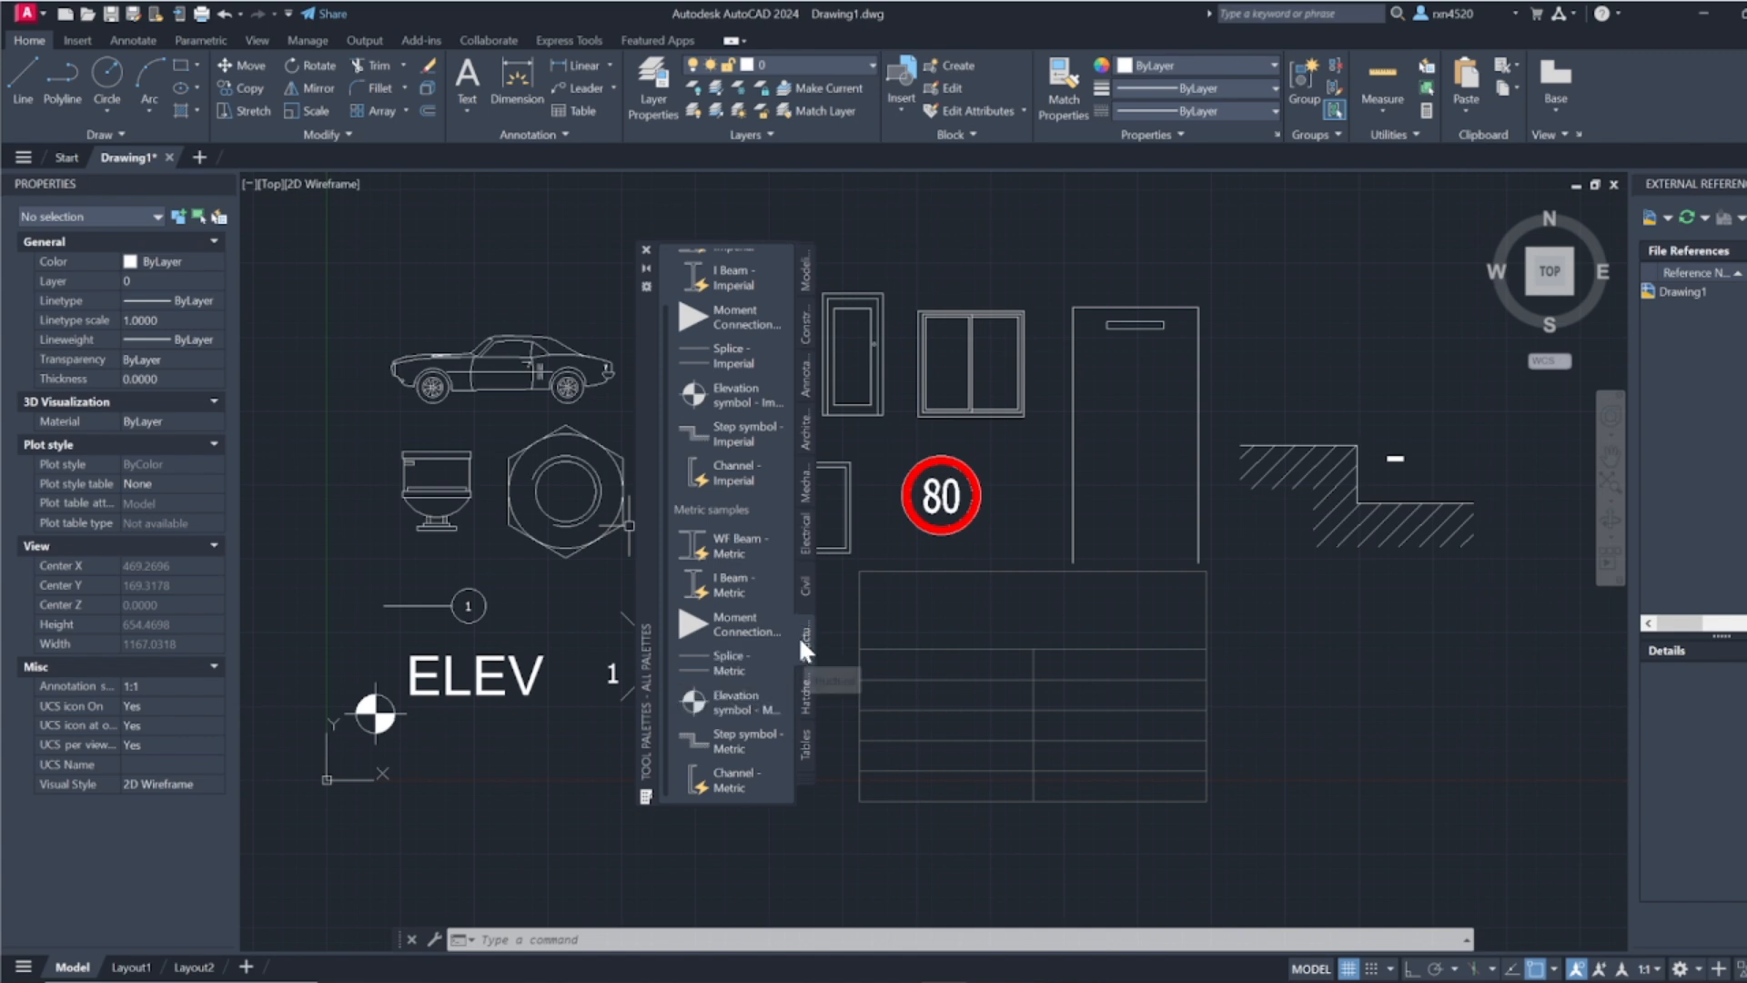
left_click(805, 694)
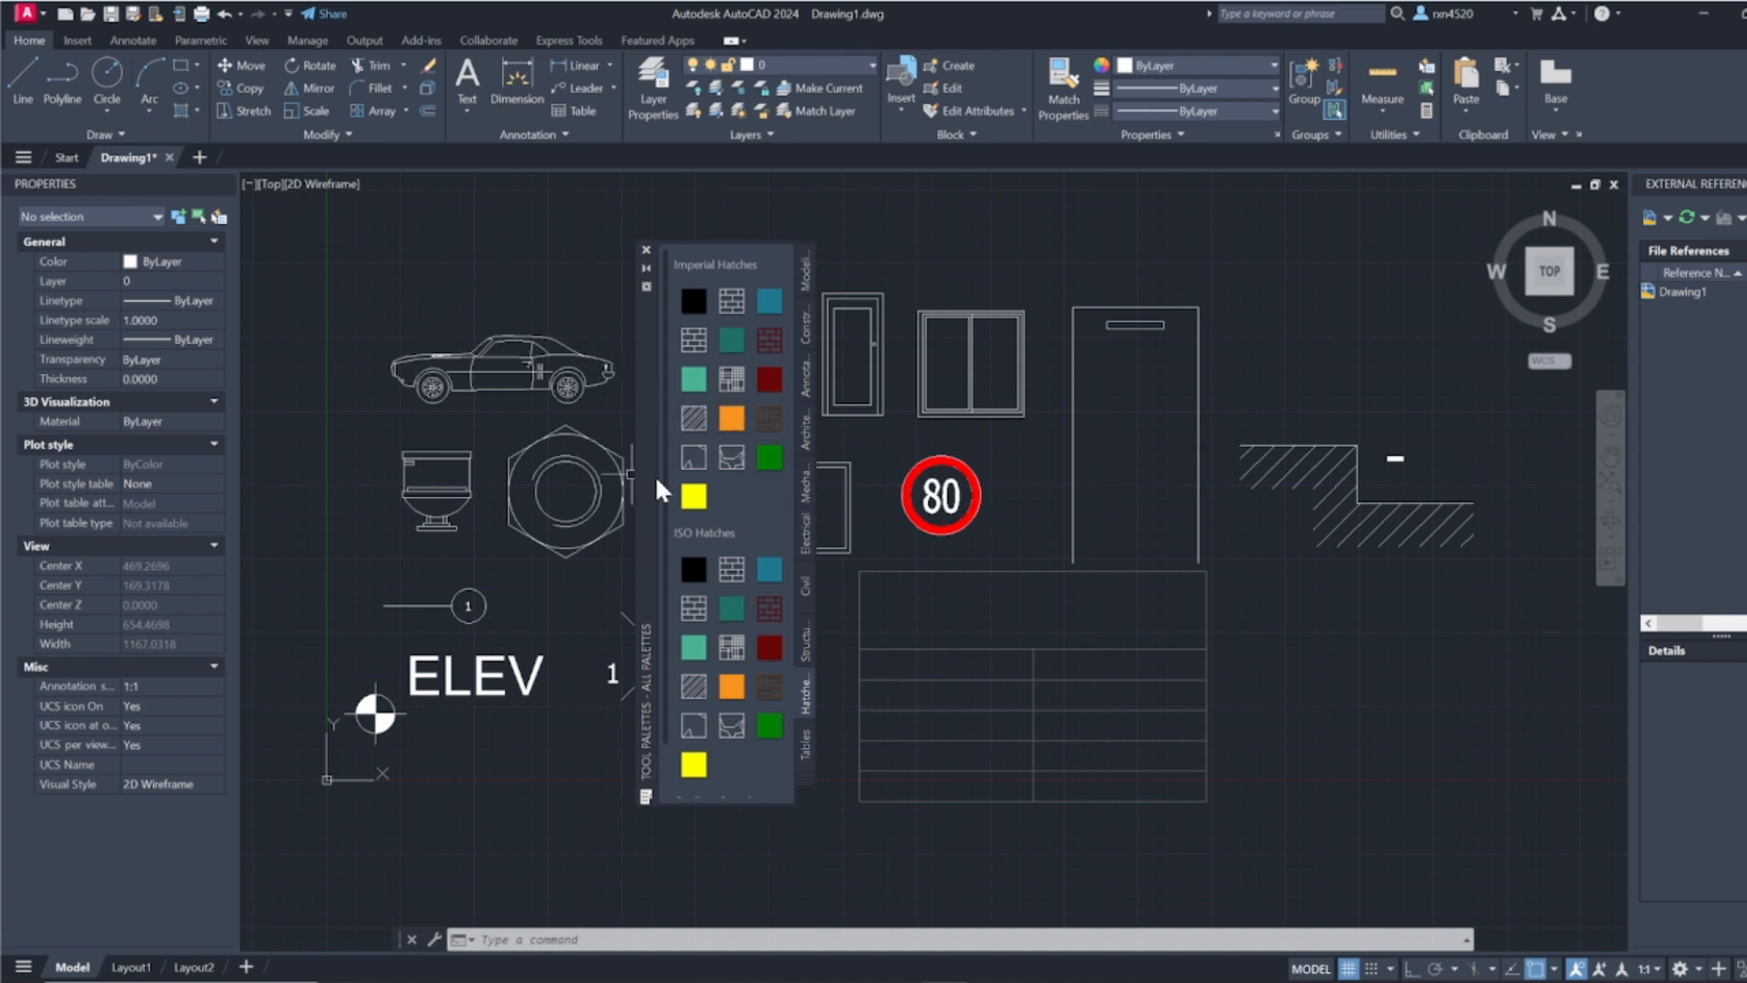
scroll(726, 690, "down", 1)
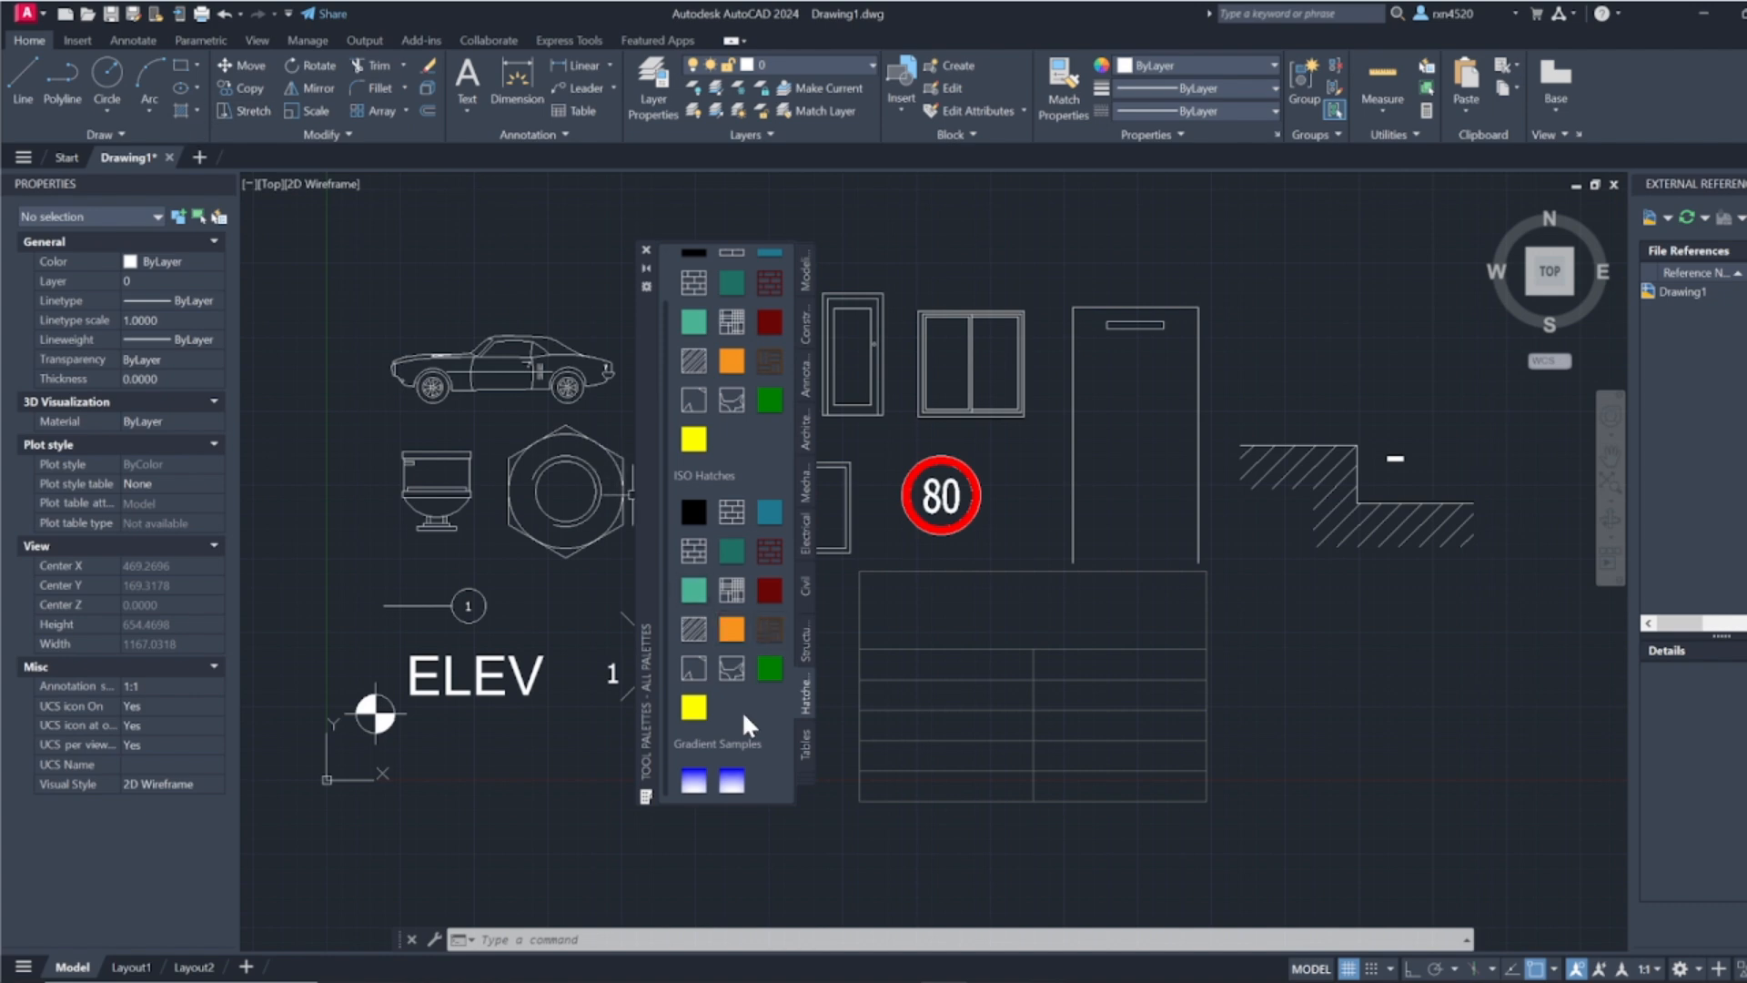
scroll(741, 709, "up", 1)
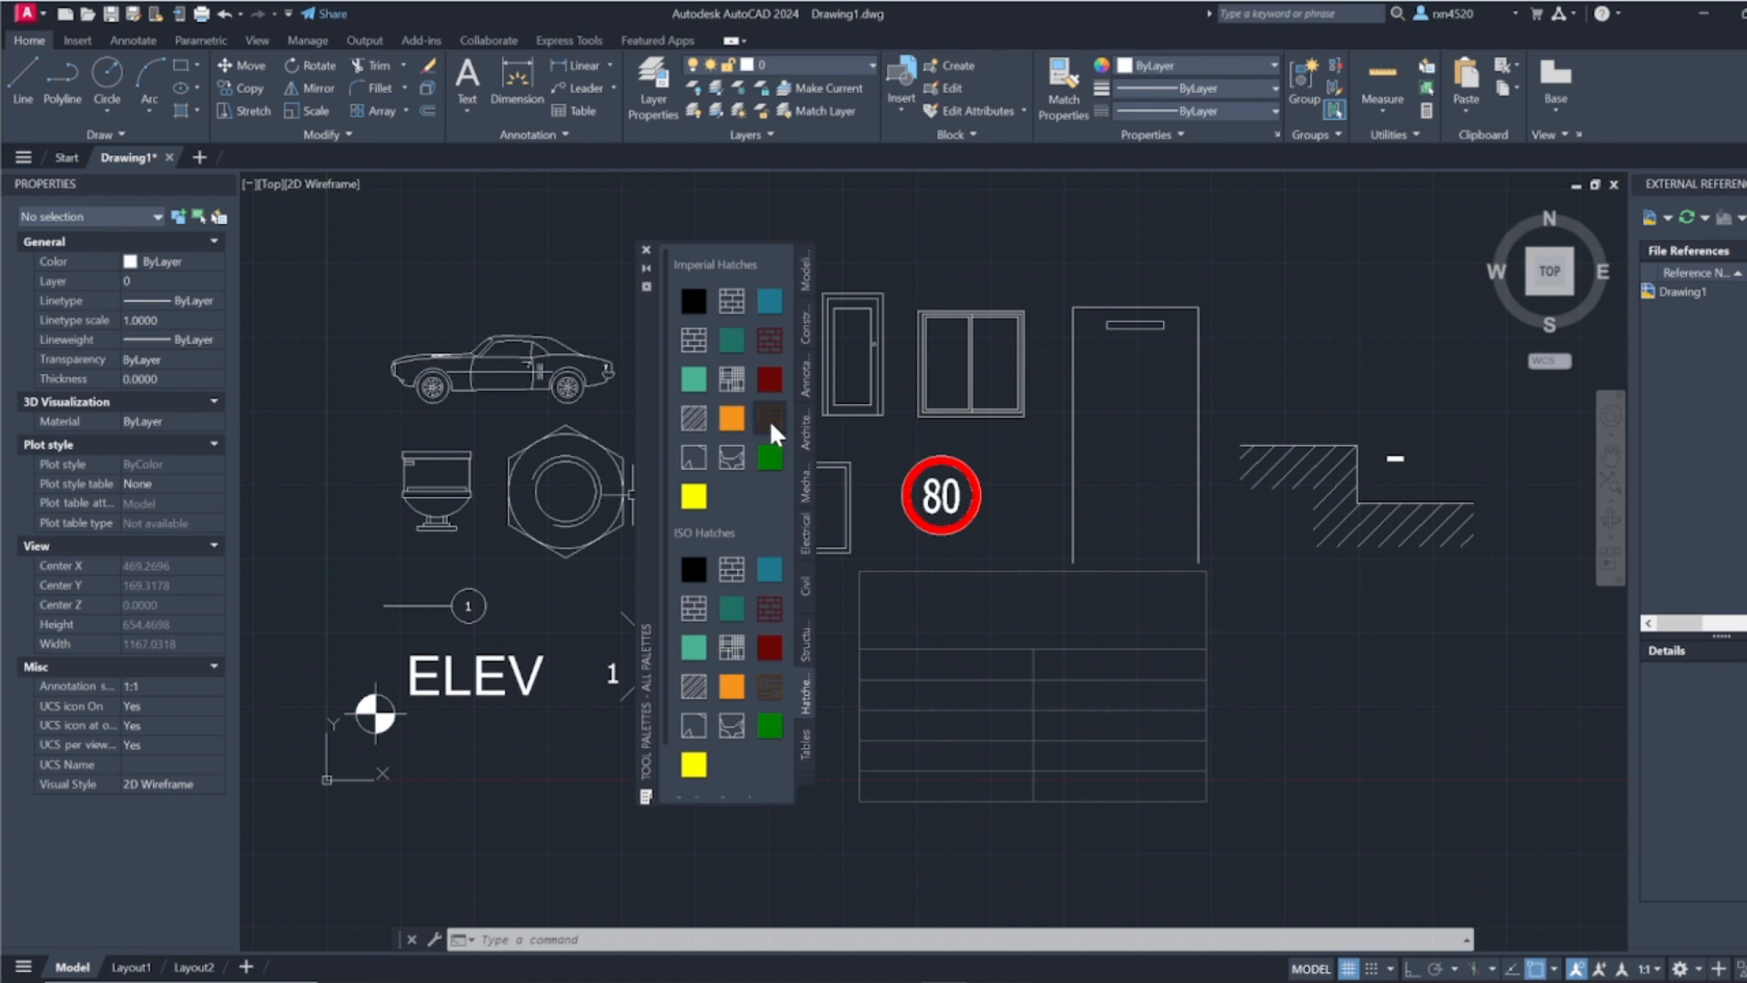
Step: Look over the legend and schedule table styles in the Tables palette and close the Tool Palettes window
left_click(804, 741)
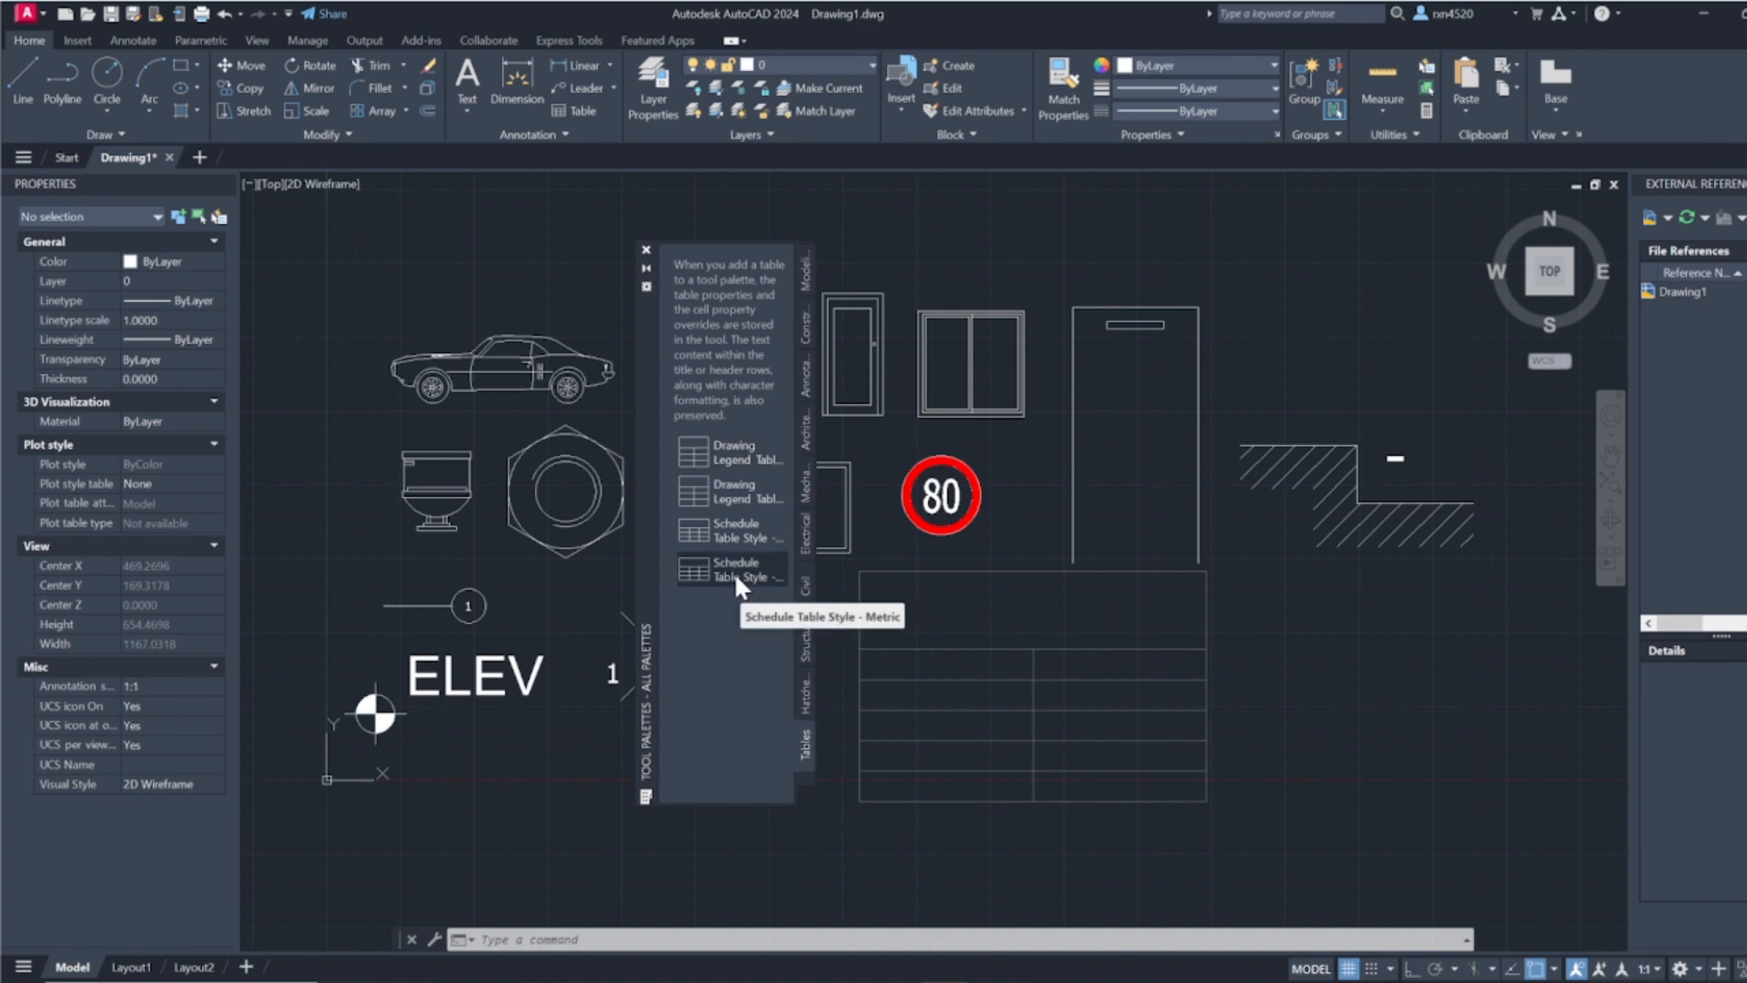
left_click(733, 531)
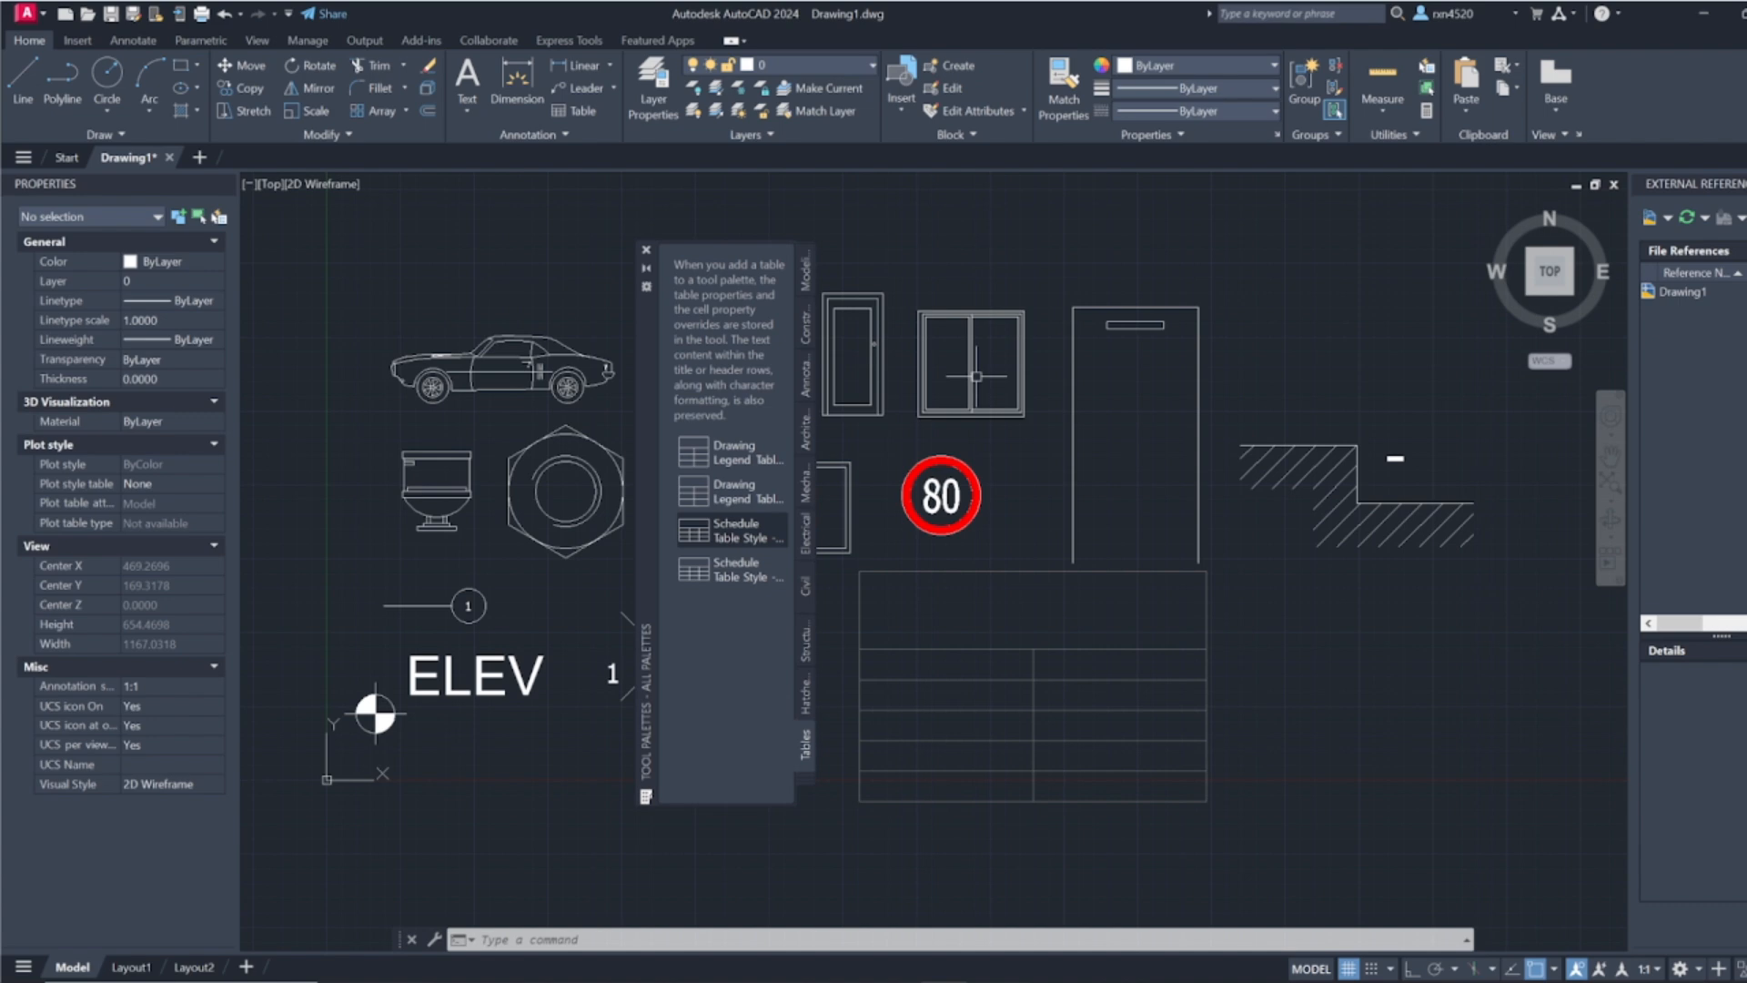
left_click(646, 249)
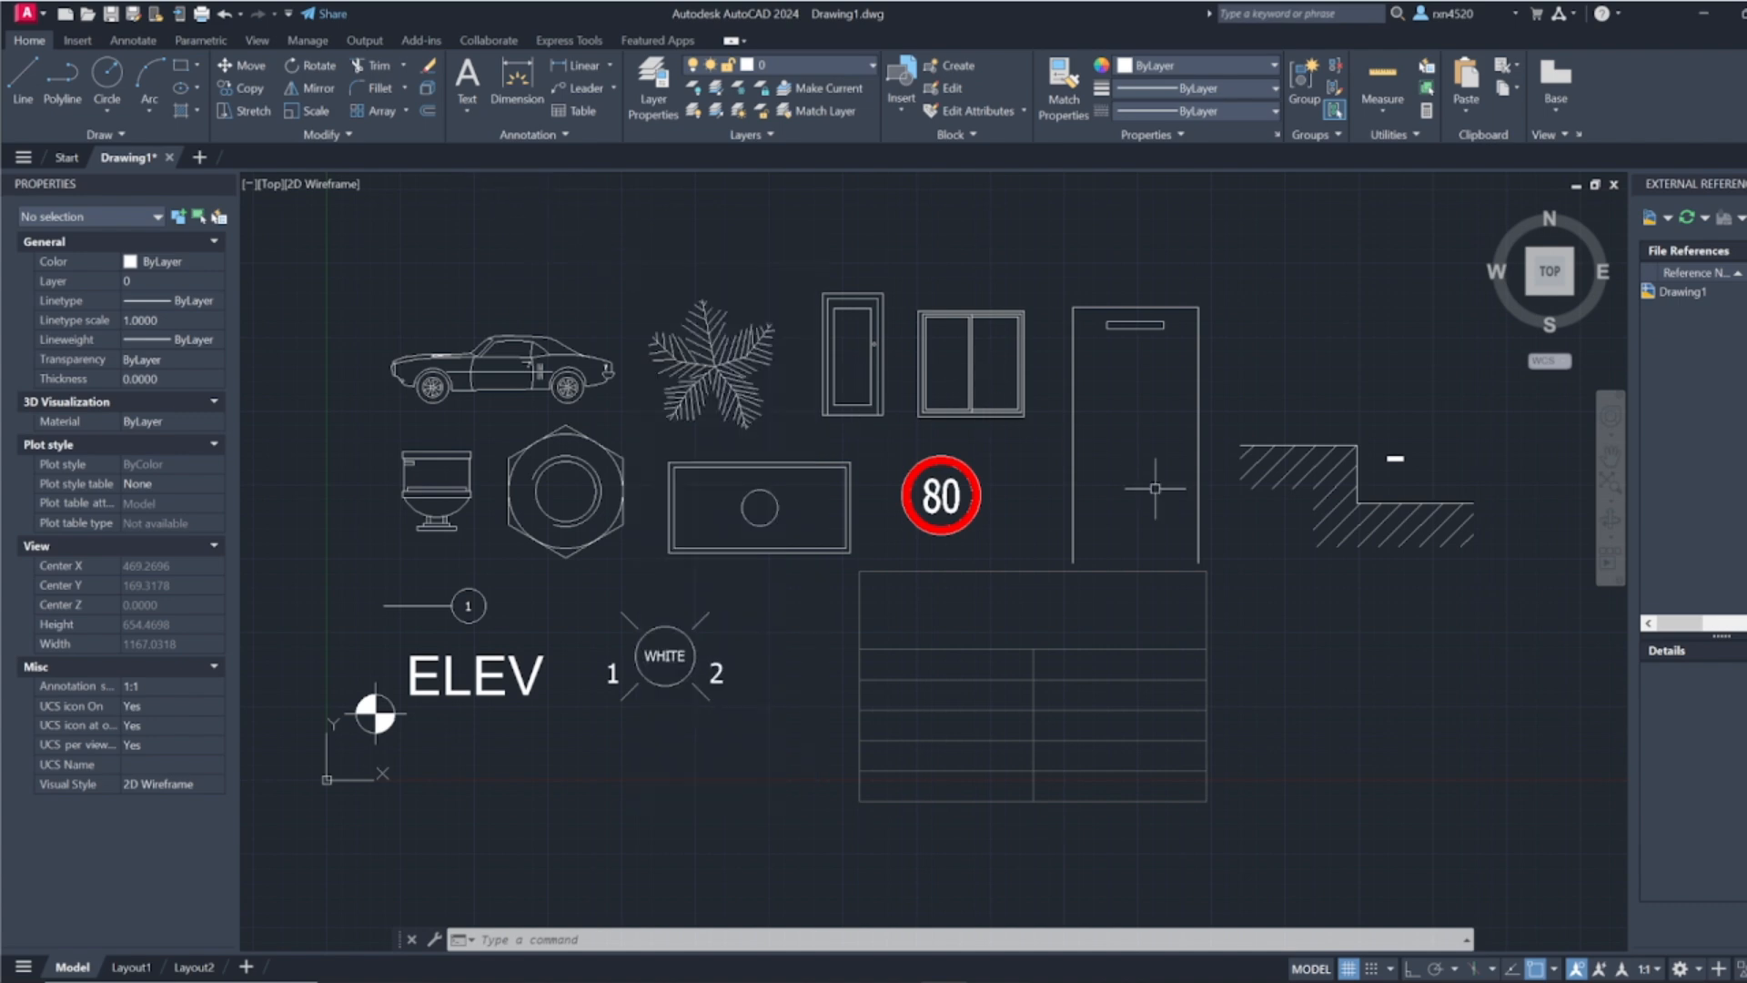